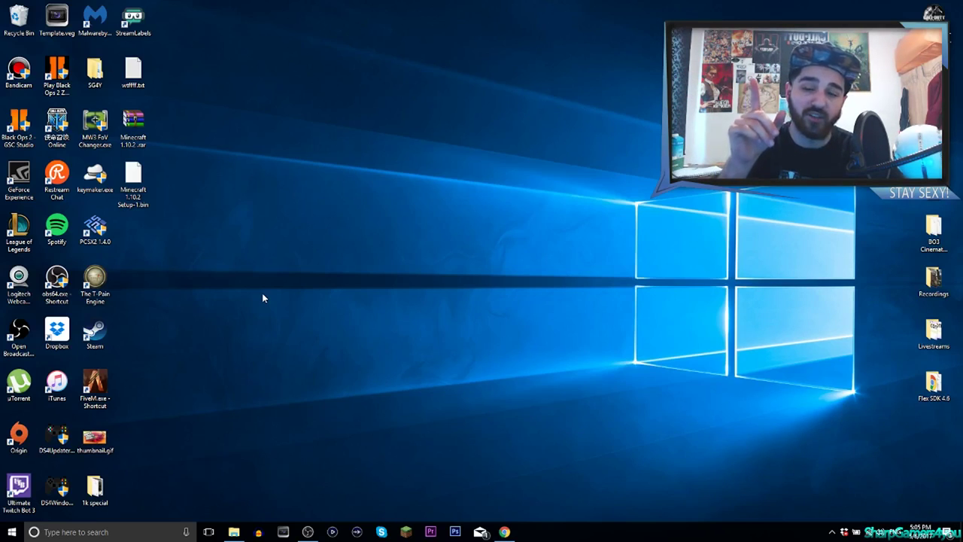
- Open the Minecraft launcher and log in by entering the account password, retrying if necessary
{"action": "left_click", "coordinate": [406, 534]}
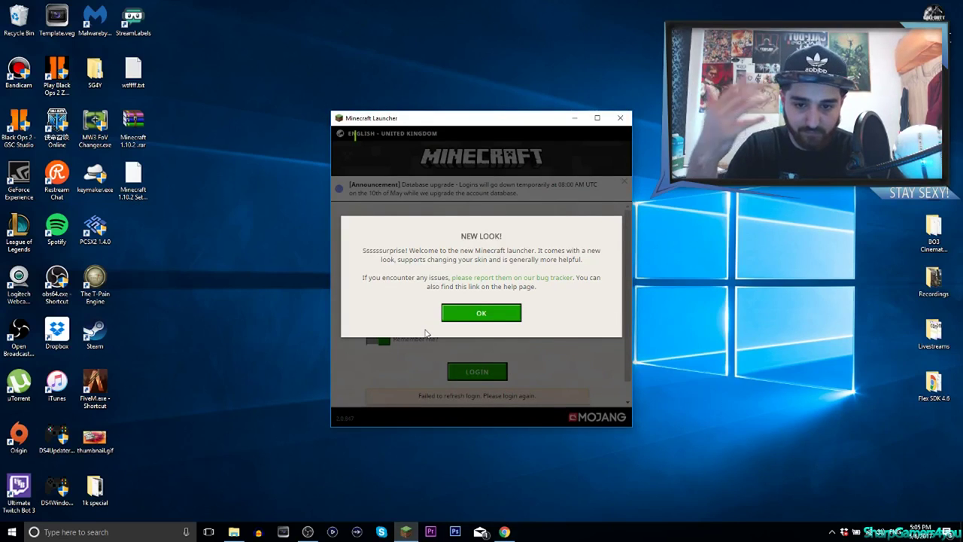
{"action": "left_click", "coordinate": [454, 310]}
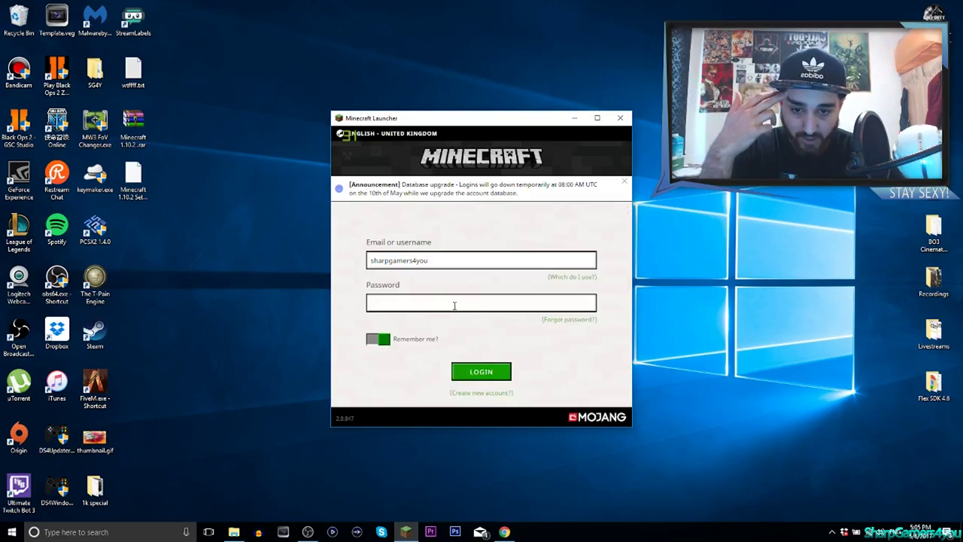
{"action": "left_click", "coordinate": [453, 305]}
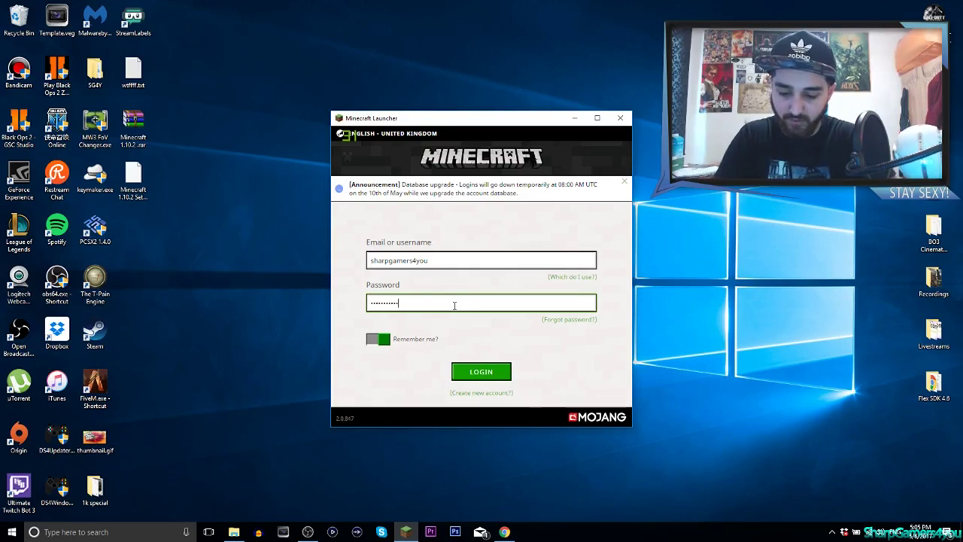
{"action": "key", "text": "Return"}
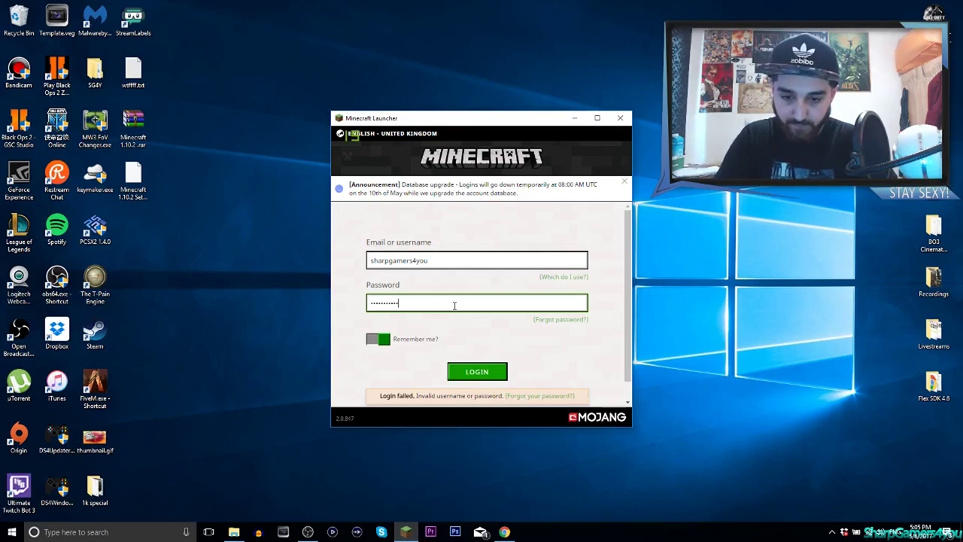
{"action": "key", "text": "Return"}
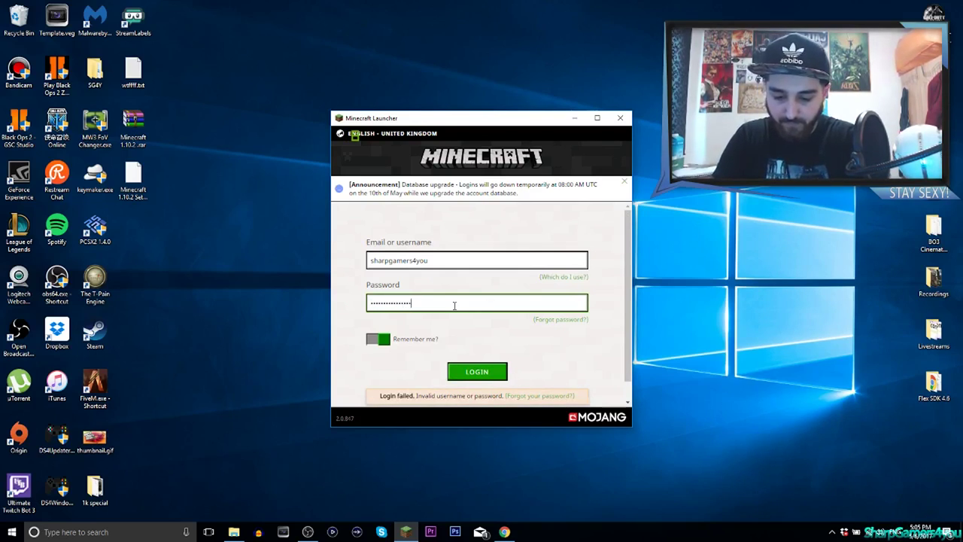
{"action": "key", "text": "Return"}
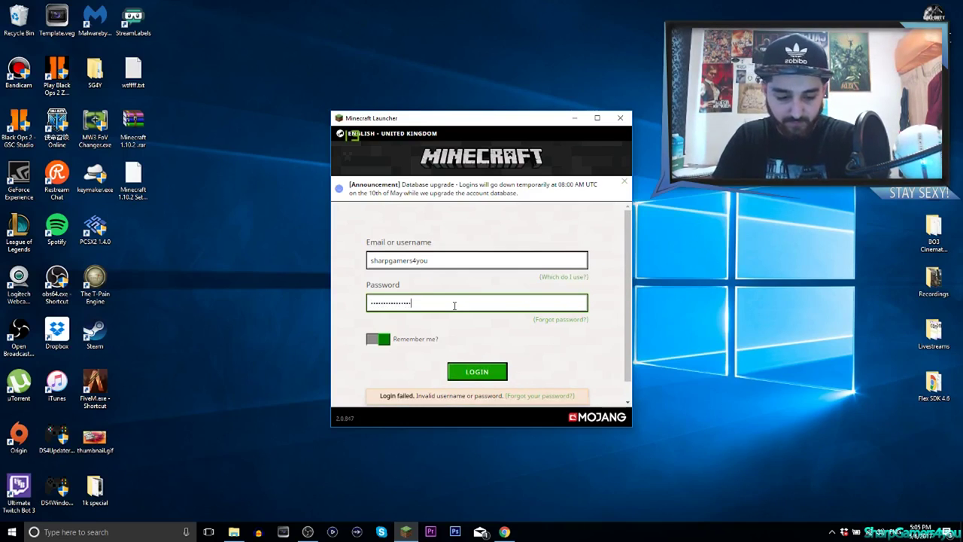
{"action": "key", "text": "Return"}
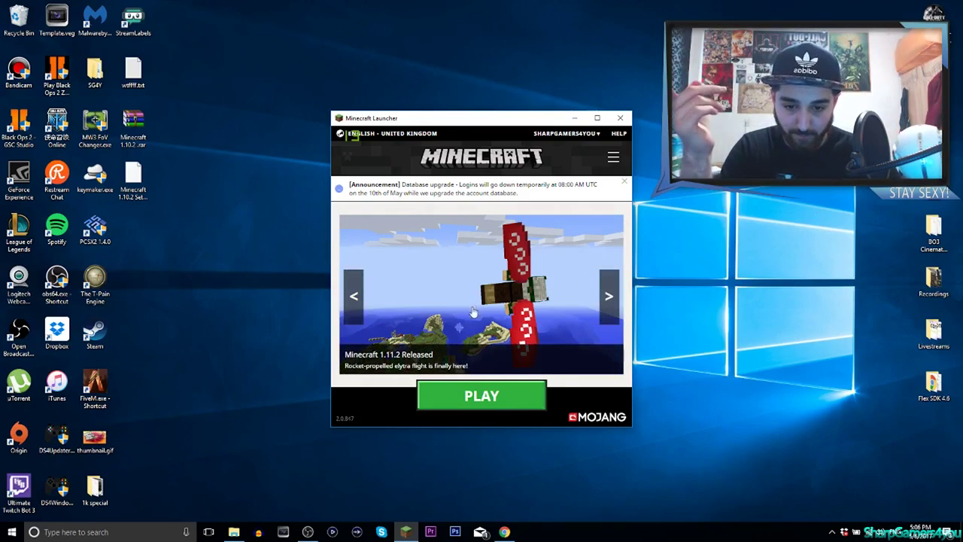
- Browse through the news stories on the Minecraft launcher's home page
{"action": "left_click", "coordinate": [498, 397]}
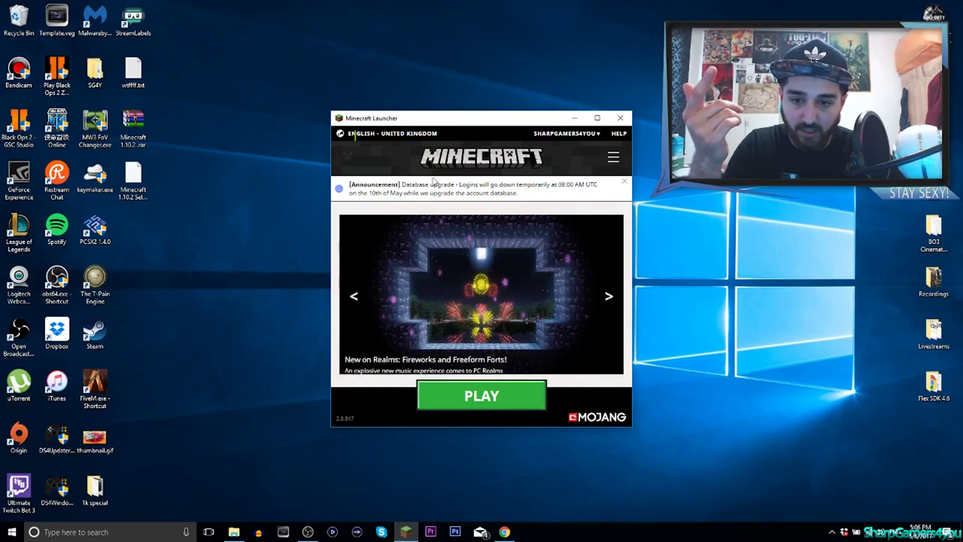
{"action": "left_click", "coordinate": [610, 300]}
{"action": "left_click", "coordinate": [610, 300]}
{"action": "left_click", "coordinate": [610, 300]}
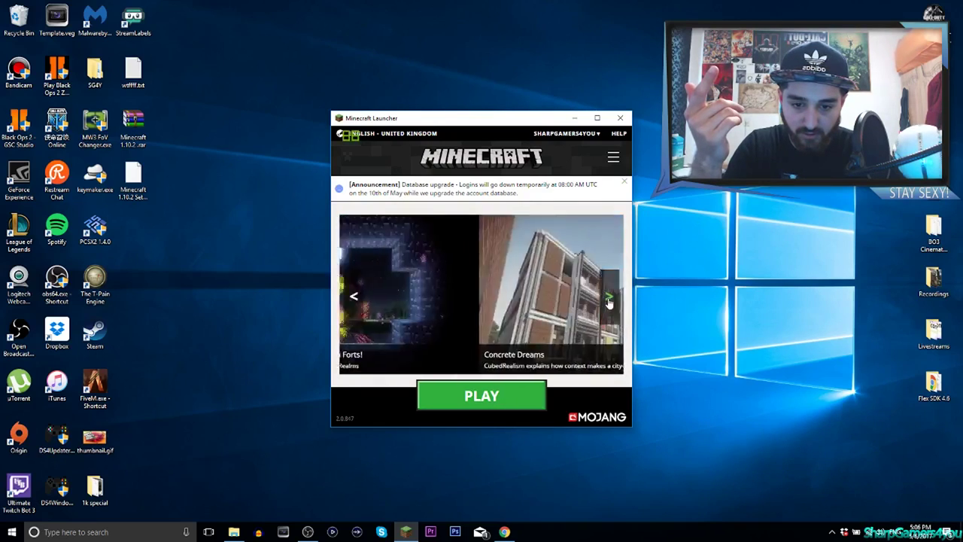
{"action": "left_click", "coordinate": [609, 299]}
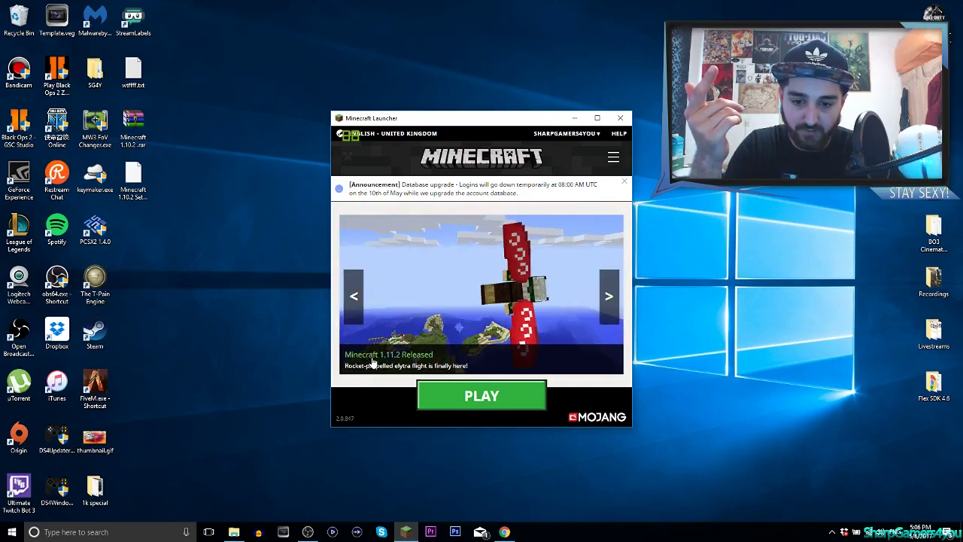
- View the launcher's launch options with the available game version, and close the launcher
{"action": "left_click", "coordinate": [613, 158]}
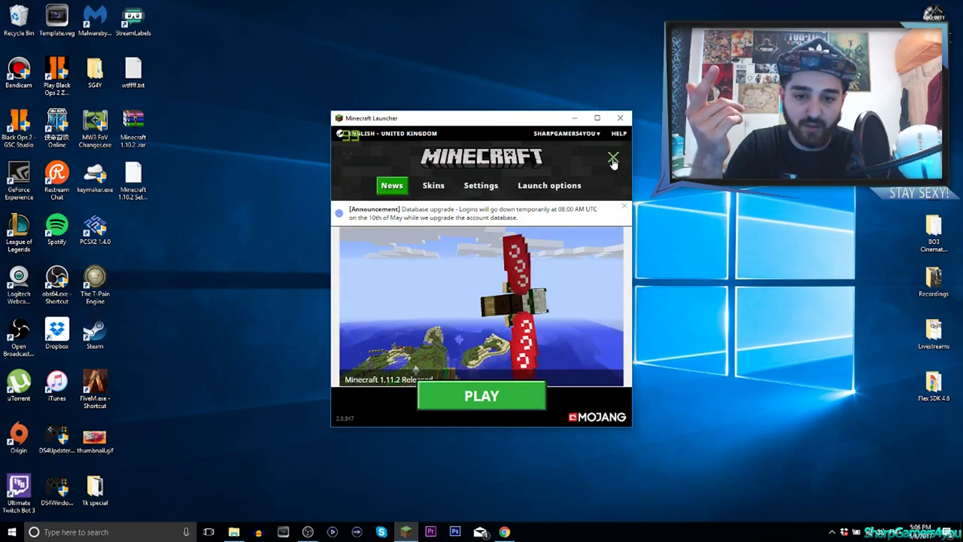
{"action": "left_click", "coordinate": [540, 188]}
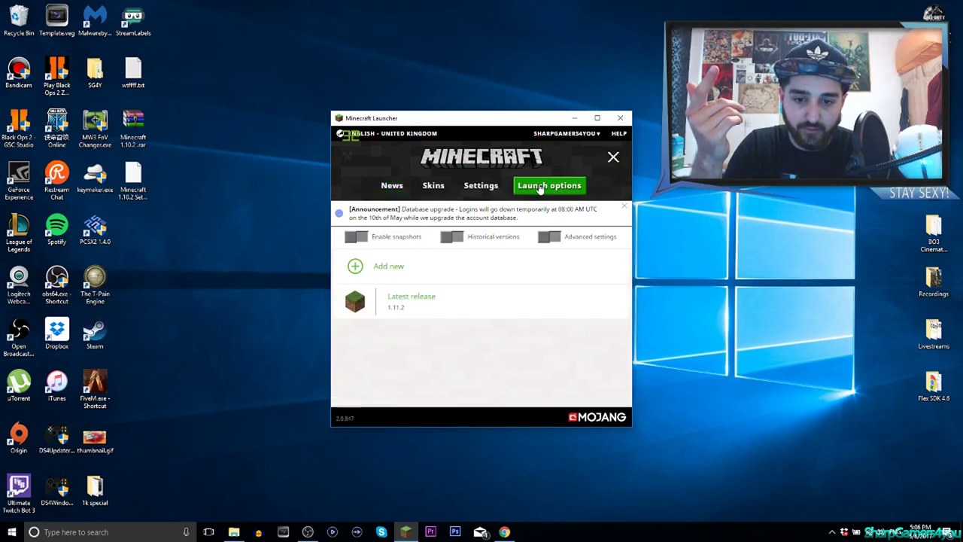
{"action": "left_click", "coordinate": [620, 120]}
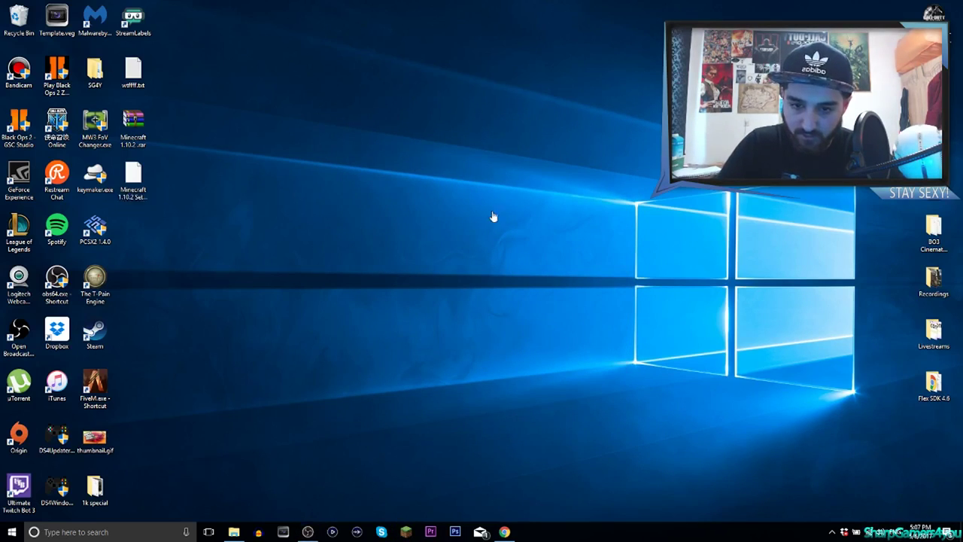
{"action": "key", "text": "alt+z"}
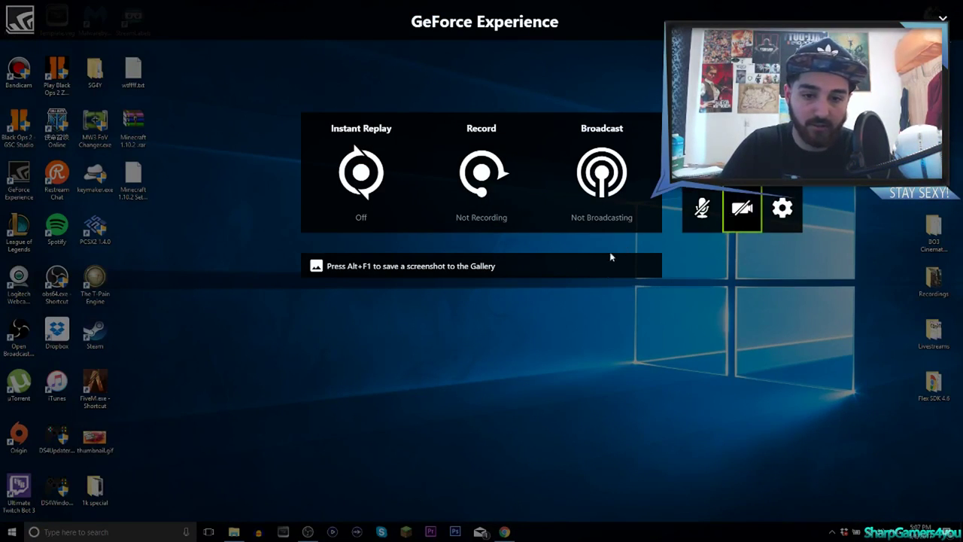
{"action": "left_click", "coordinate": [578, 374]}
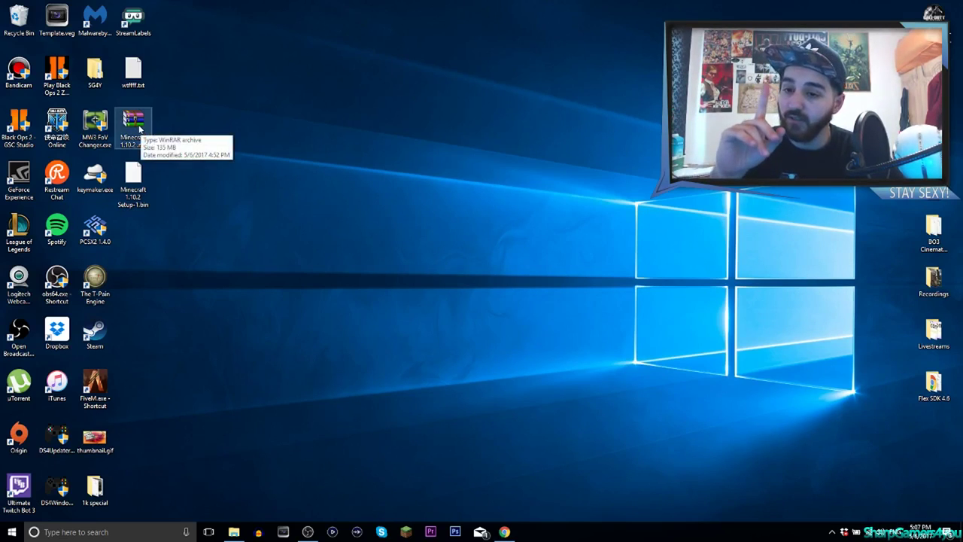
- Move the Minecraft 1.10.2 .rar archive away from the other icons to the empty middle of the desktop
{"action": "left_click_drag", "start_coordinate": [141, 130], "coordinate": [405, 222]}
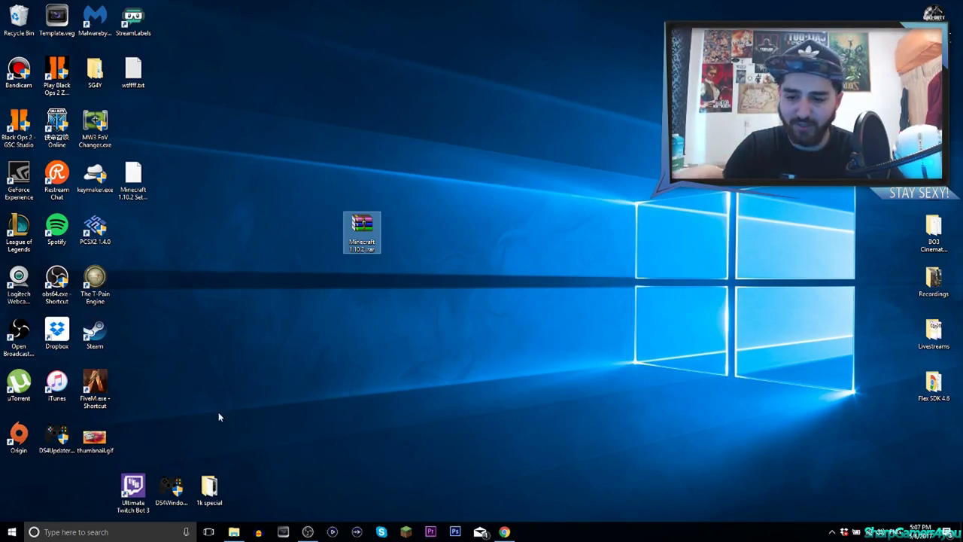
{"action": "left_click_drag", "start_coordinate": [216, 414], "coordinate": [114, 512]}
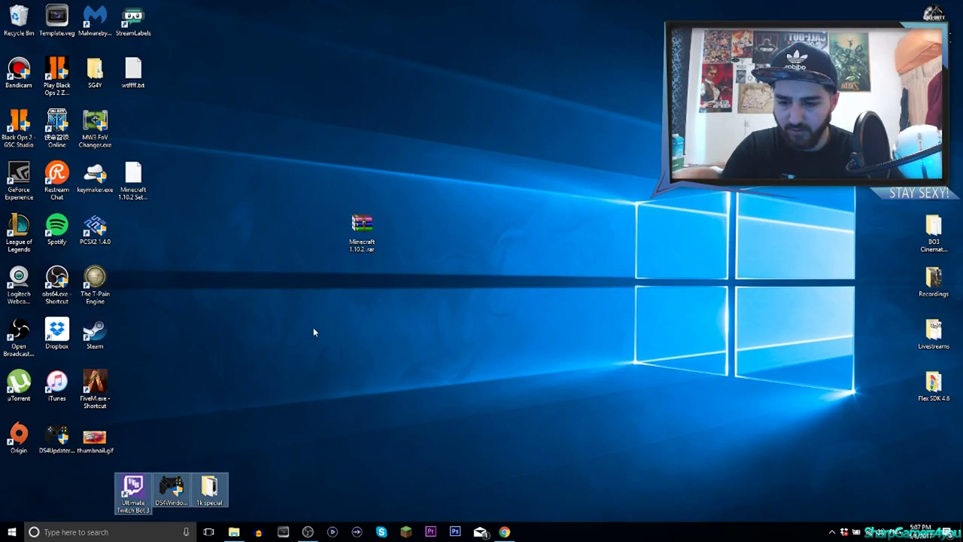
{"action": "left_click_drag", "start_coordinate": [375, 234], "coordinate": [492, 180]}
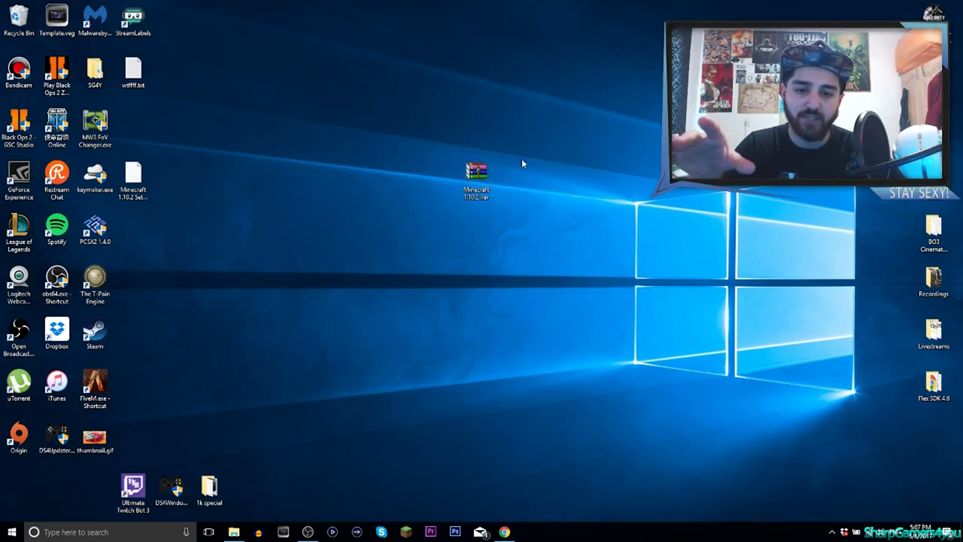
{"action": "left_click", "coordinate": [481, 174]}
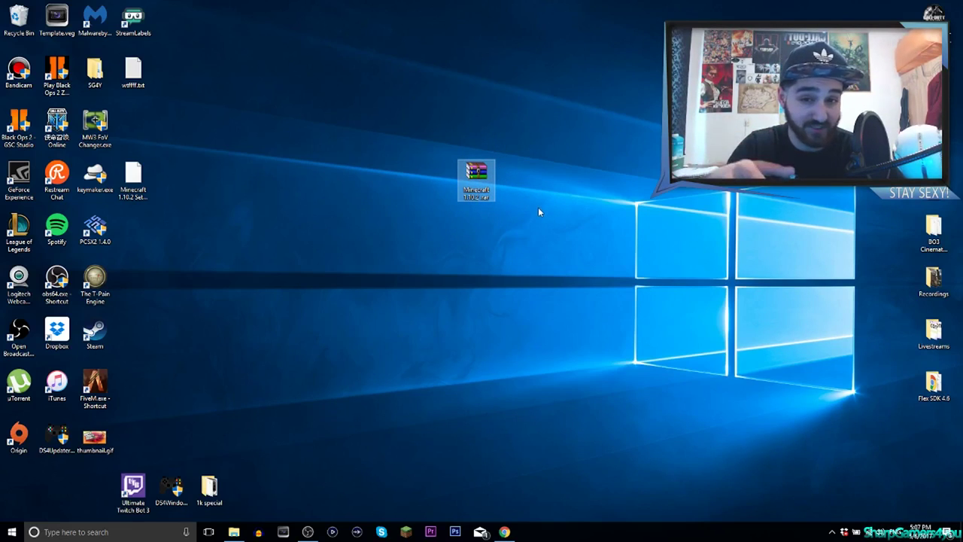
{"action": "left_click_drag", "start_coordinate": [420, 133], "coordinate": [534, 226]}
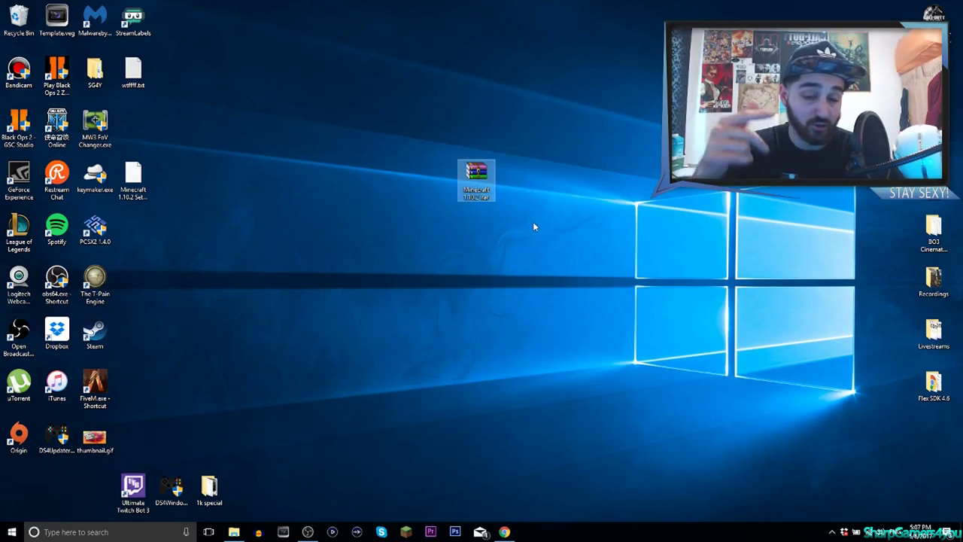
- Open the Minecraft 1.10.2 .rar archive in WinRAR, dismiss the trial notice and look over the files inside
{"action": "double_click", "coordinate": [486, 170]}
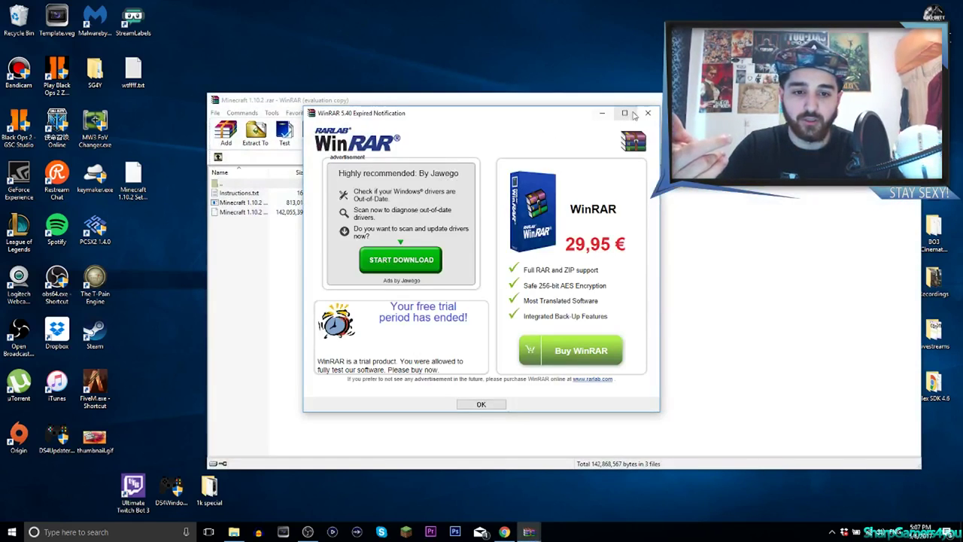
{"action": "key", "text": "Return"}
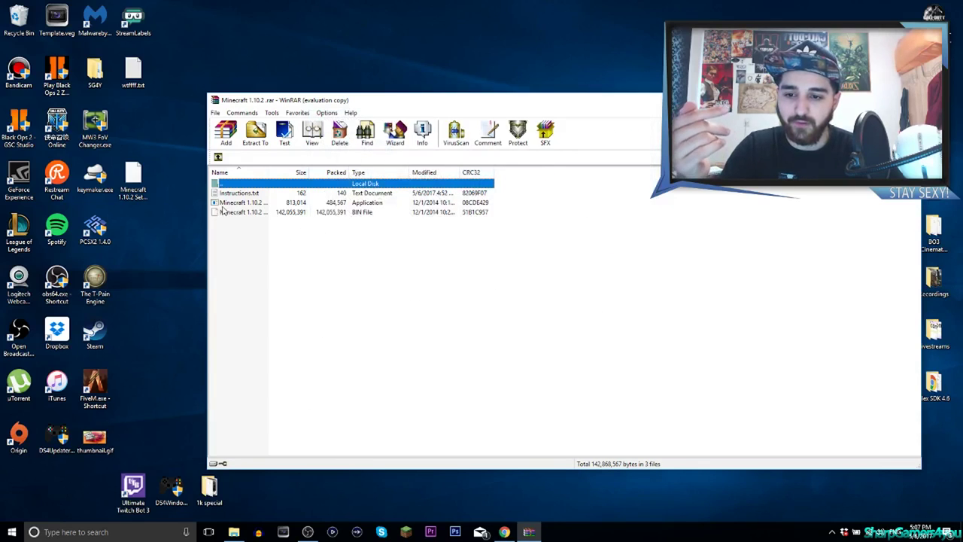
{"action": "left_click_drag", "start_coordinate": [326, 252], "coordinate": [240, 195]}
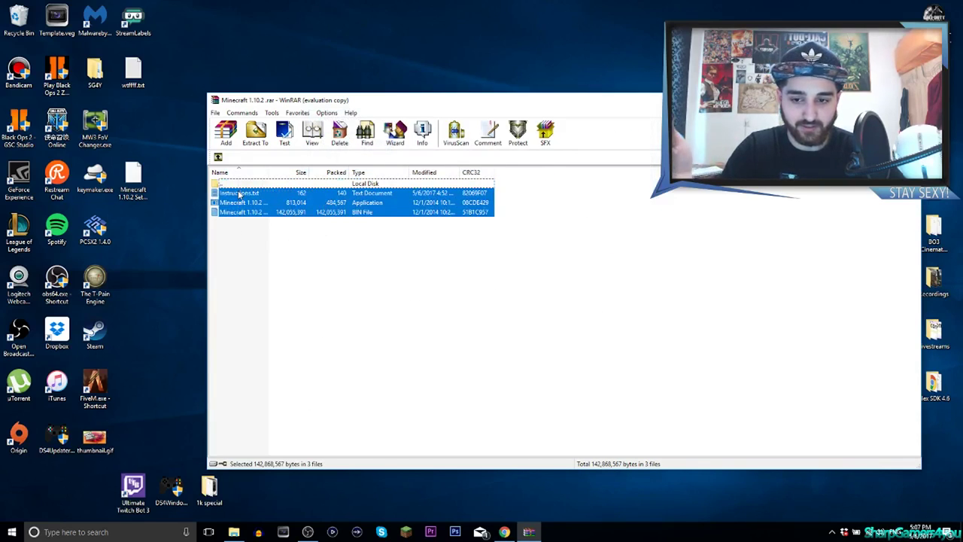
{"action": "left_click", "coordinate": [240, 194]}
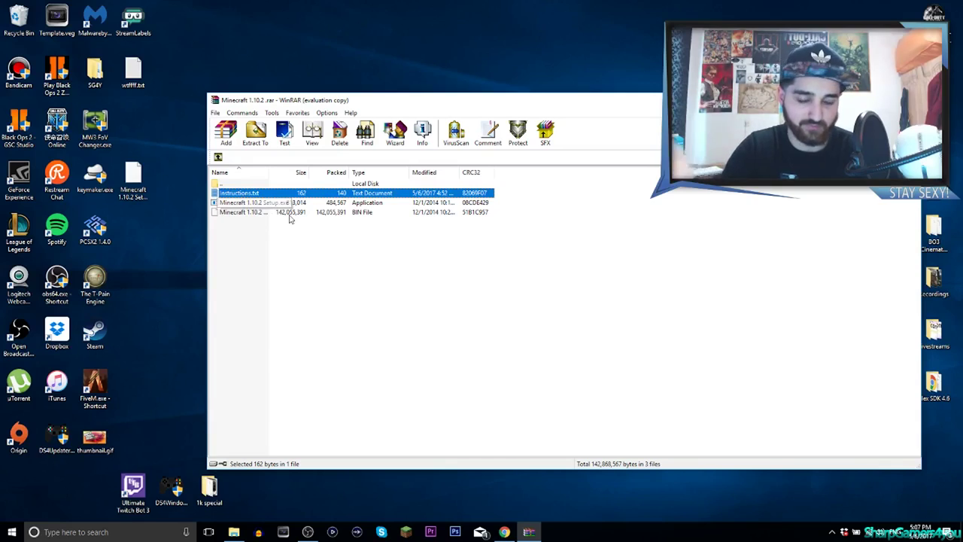
{"action": "left_click", "coordinate": [263, 204]}
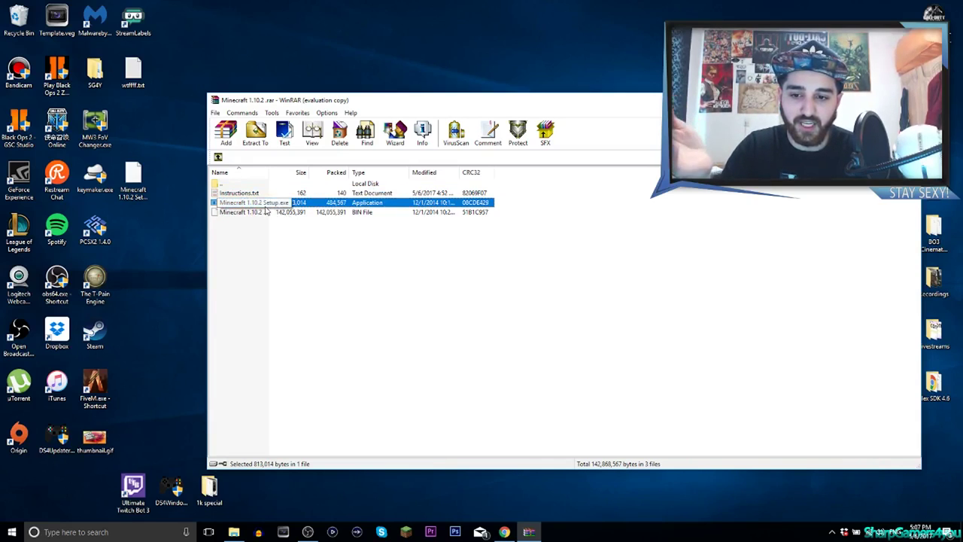
{"action": "left_click", "coordinate": [266, 212]}
- Extract Instructions.txt, the Minecraft 1.10.2 setup application and its BIN file onto the desktop, and close the archive
{"action": "left_click_drag", "start_coordinate": [342, 258], "coordinate": [172, 188]}
{"action": "left_click", "coordinate": [451, 193]}
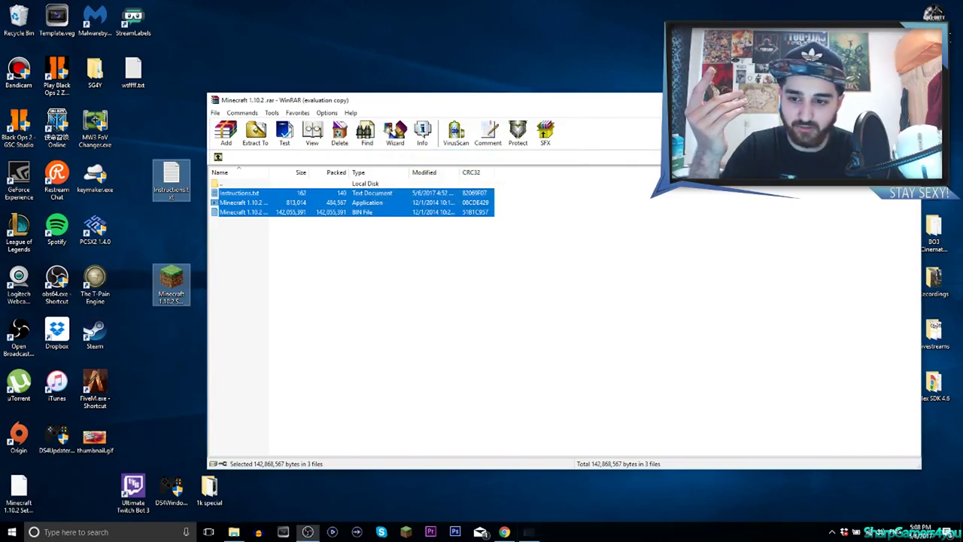
{"action": "key", "text": "alt+F4"}
{"action": "left_click", "coordinate": [274, 313]}
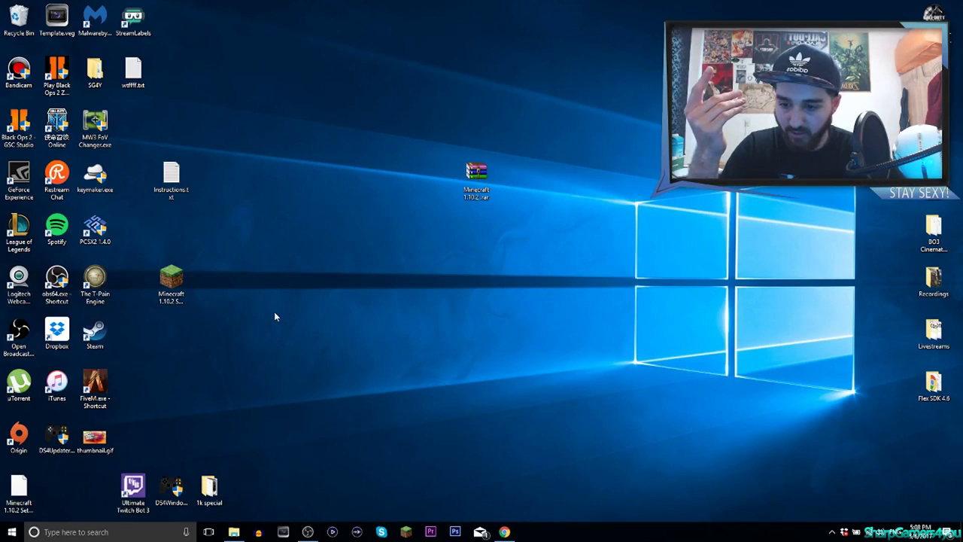
- Group the BIN file and Instructions.txt near the setup application, and move the archive beside the Call of Duty icon
{"action": "left_click_drag", "start_coordinate": [23, 490], "coordinate": [213, 281]}
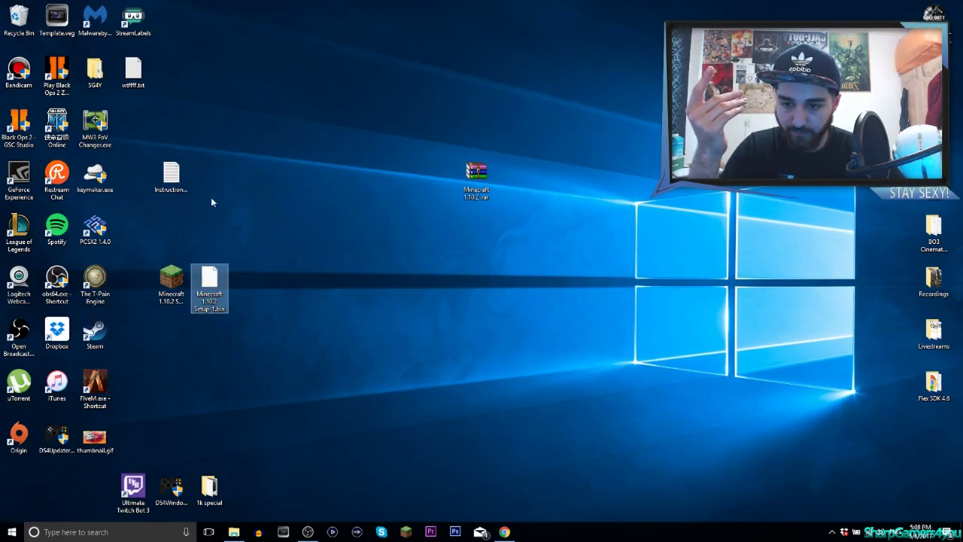
{"action": "left_click_drag", "start_coordinate": [173, 183], "coordinate": [209, 230]}
{"action": "left_click", "coordinate": [476, 178]}
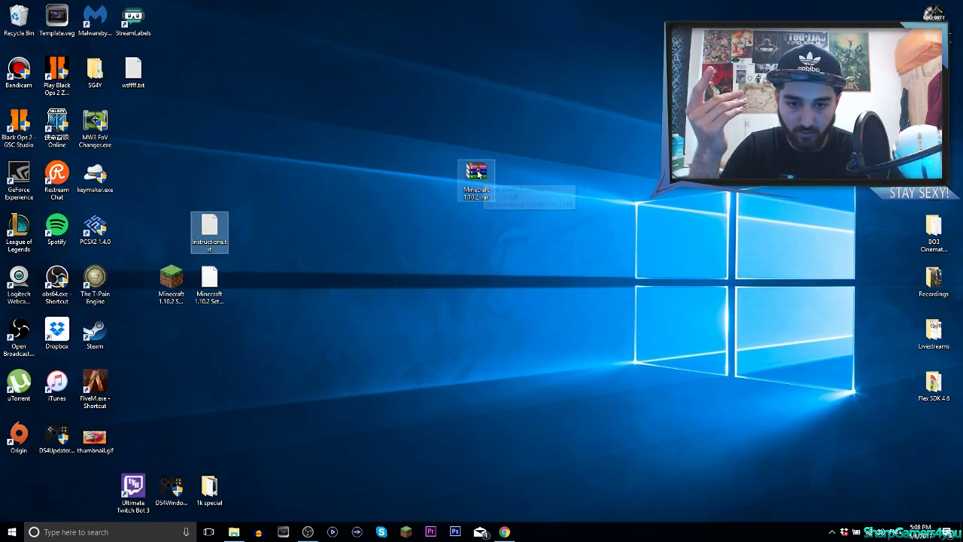
{"action": "left_click_drag", "start_coordinate": [476, 178], "coordinate": [895, 17]}
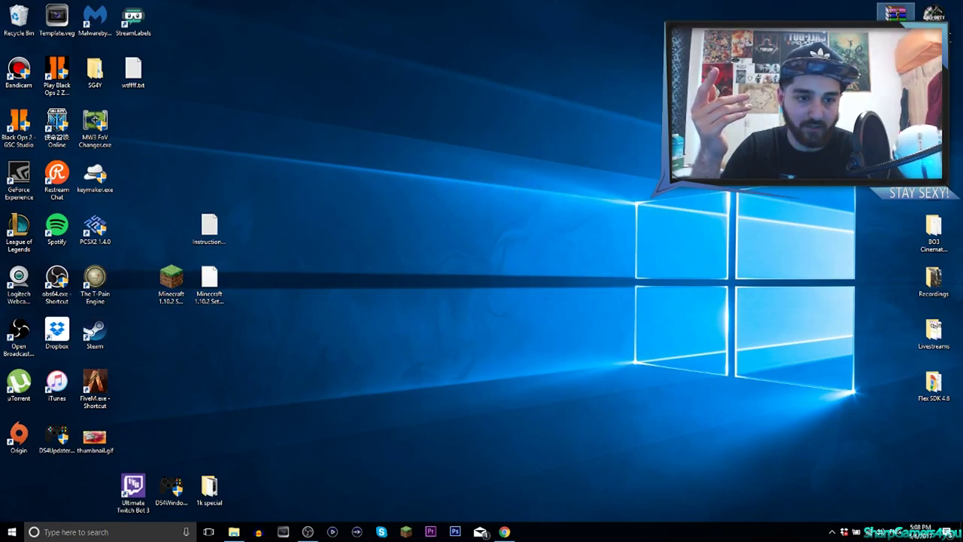
- Move the three extracted Minecraft files together to the empty middle of the desktop
{"action": "left_click_drag", "start_coordinate": [233, 311], "coordinate": [164, 226]}
{"action": "left_click_drag", "start_coordinate": [174, 305], "coordinate": [466, 219]}
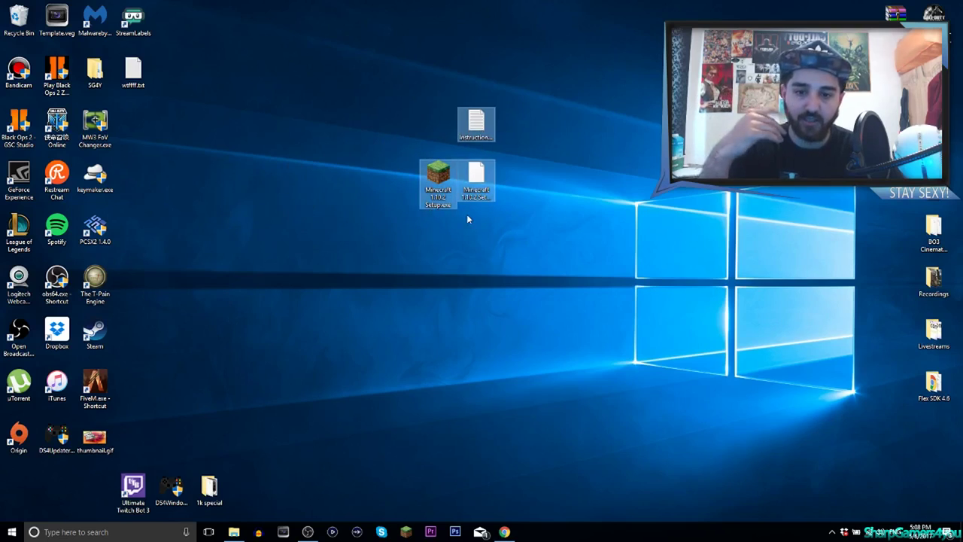
{"action": "left_click", "coordinate": [552, 197]}
- Place the setup application directly below Instructions.txt and move the BIN file beside the MW3 FoV Changer icon
{"action": "left_click_drag", "start_coordinate": [468, 179], "coordinate": [277, 232]}
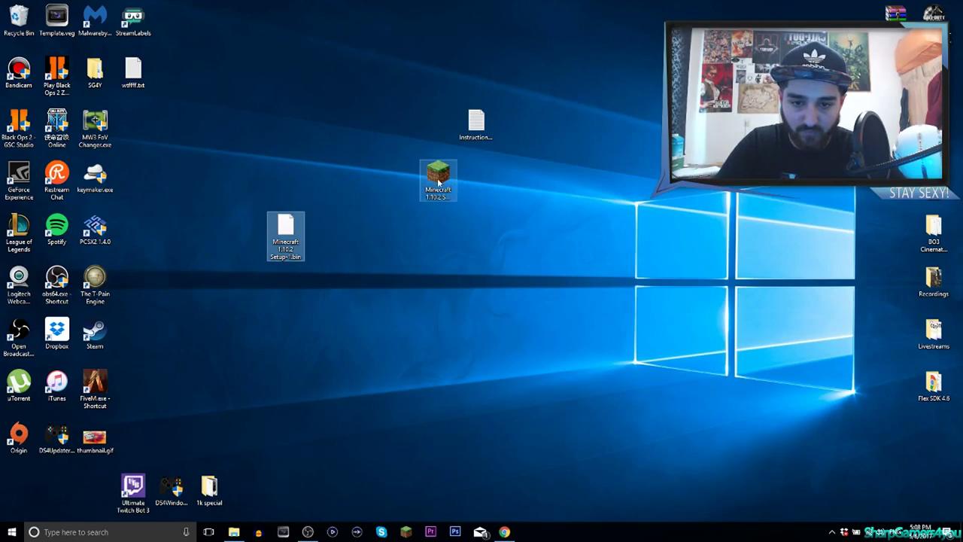
{"action": "left_click_drag", "start_coordinate": [438, 181], "coordinate": [476, 185]}
{"action": "left_click_drag", "start_coordinate": [449, 93], "coordinate": [518, 227]}
{"action": "left_click_drag", "start_coordinate": [286, 229], "coordinate": [139, 132]}
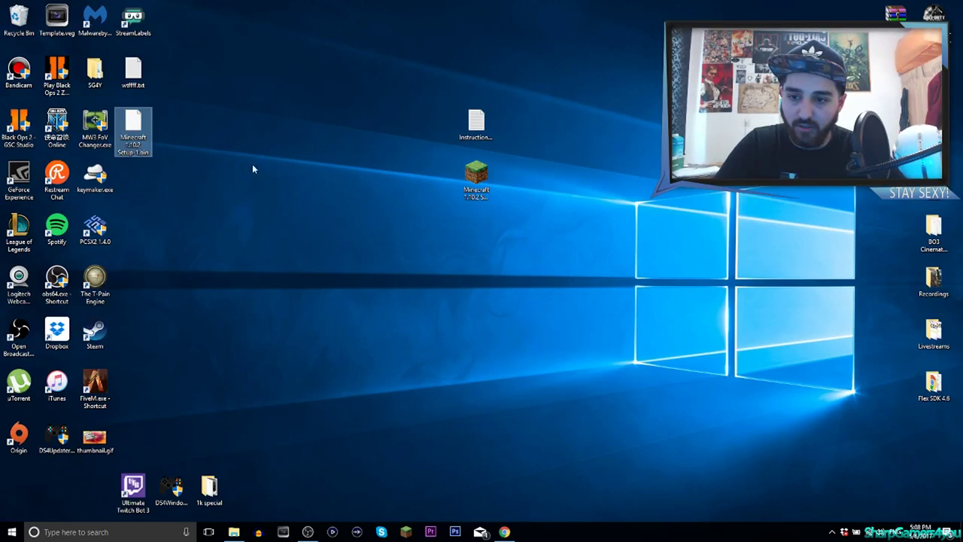
- Open Instructions.txt and highlight the line about extracting both files on the desktop
{"action": "double_click", "coordinate": [476, 125]}
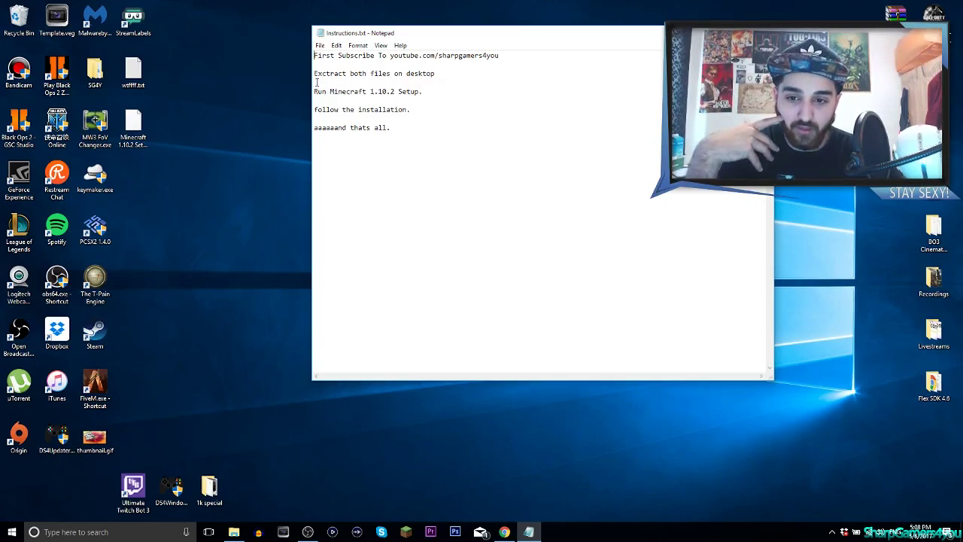
{"action": "left_click_drag", "start_coordinate": [314, 73], "coordinate": [440, 73]}
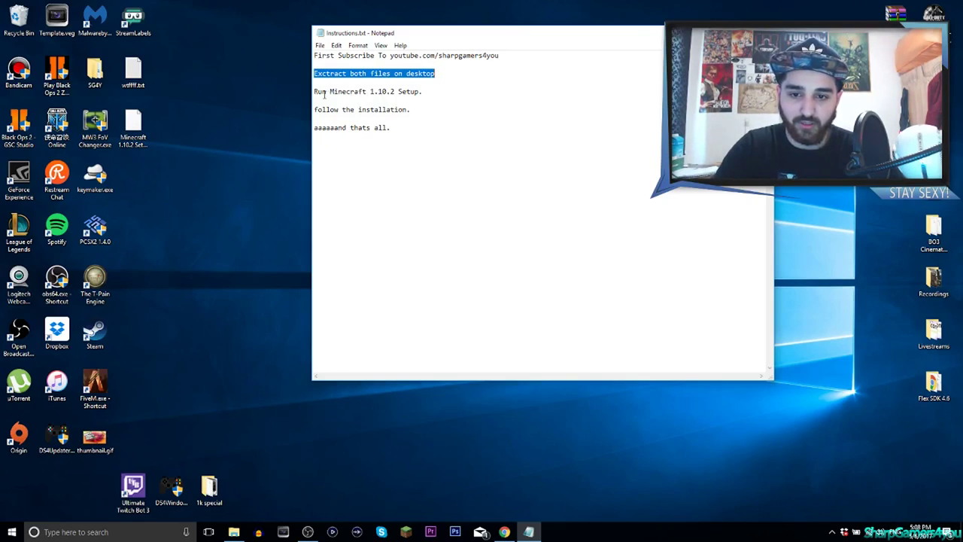
- Read through the remaining lines of Instructions.txt, highlighting the setup name, the installation line and the closing line
{"action": "left_click_drag", "start_coordinate": [330, 91], "coordinate": [422, 92]}
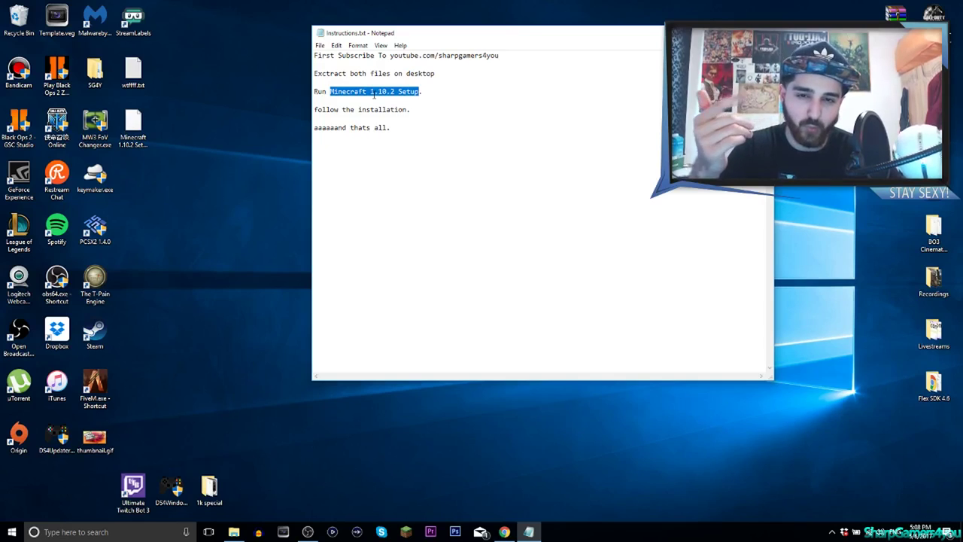
{"action": "left_click_drag", "start_coordinate": [340, 109], "coordinate": [403, 110]}
{"action": "left_click", "coordinate": [348, 128]}
{"action": "left_click_drag", "start_coordinate": [348, 127], "coordinate": [424, 125]}
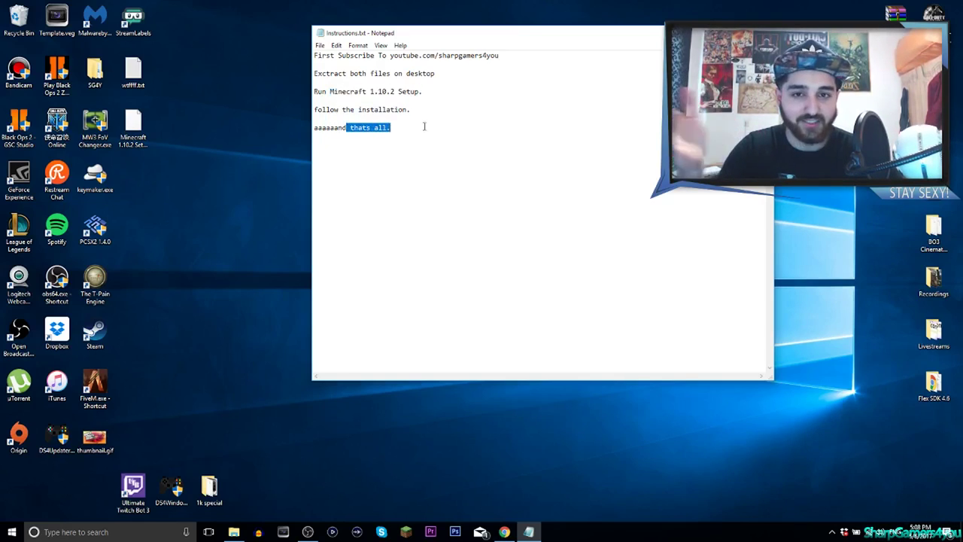
{"action": "left_click", "coordinate": [424, 125]}
- Close Instructions.txt and place the file directly below the BIN file on the desktop
{"action": "left_click", "coordinate": [762, 32]}
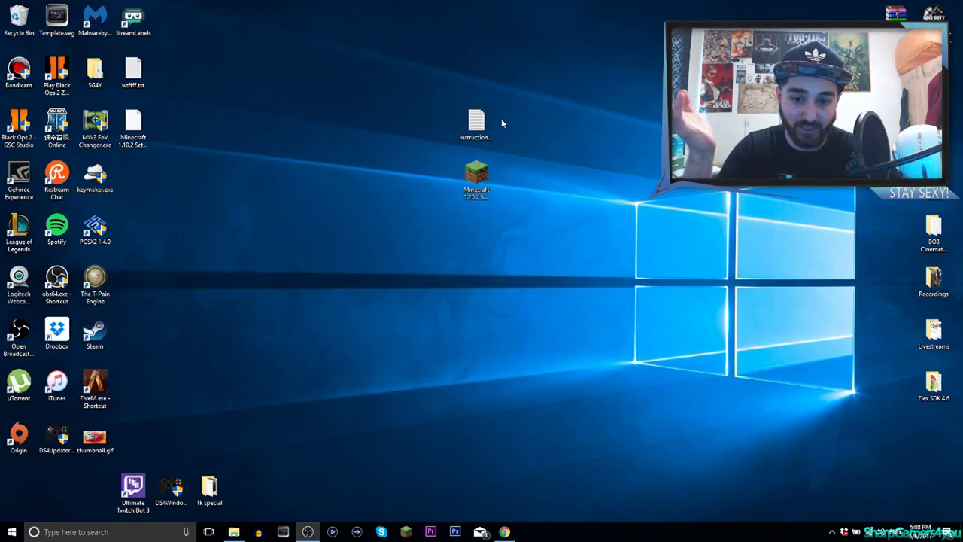
{"action": "left_click_drag", "start_coordinate": [476, 123], "coordinate": [137, 178]}
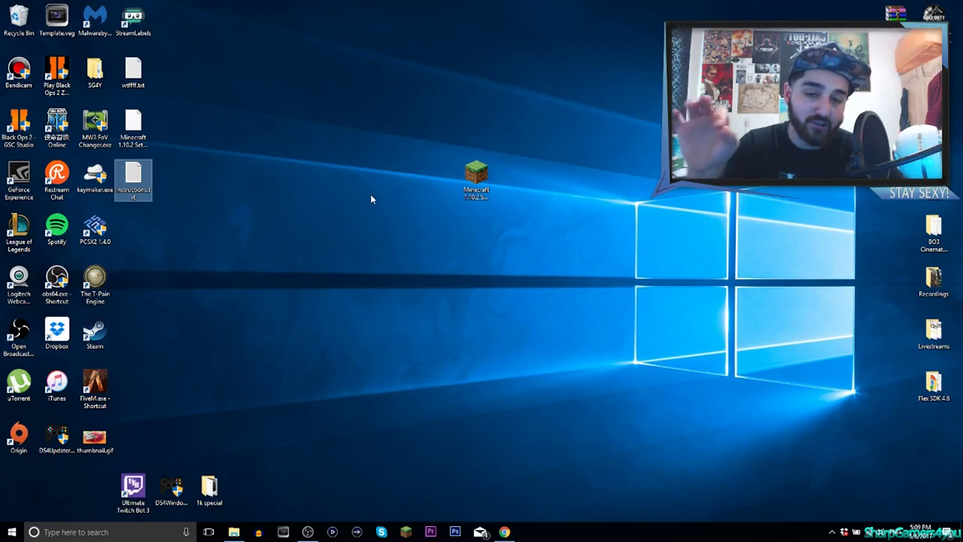
- Check the full names and file details of the Minecraft 1.10.2 setup application and the BIN file on the desktop
{"action": "left_click", "coordinate": [478, 179]}
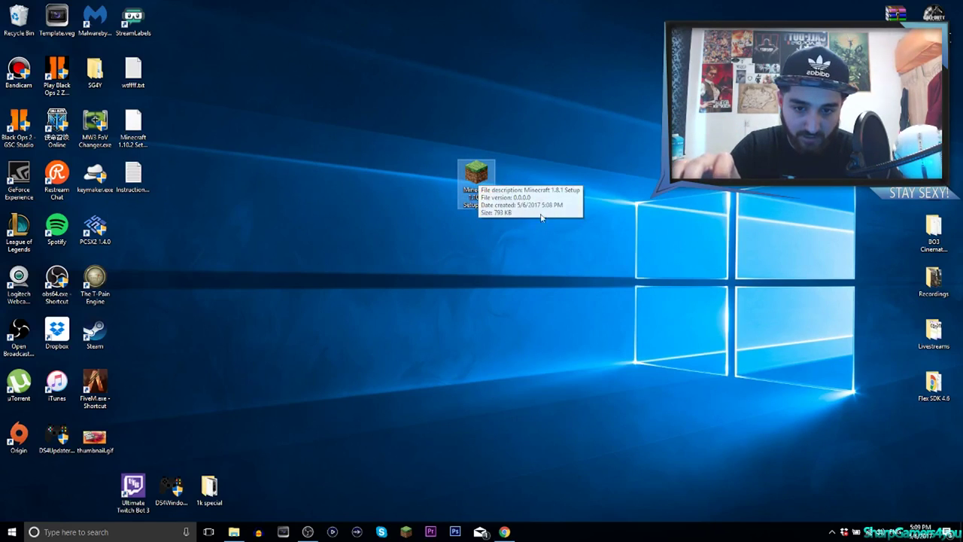
{"action": "left_click_drag", "start_coordinate": [540, 230], "coordinate": [587, 242]}
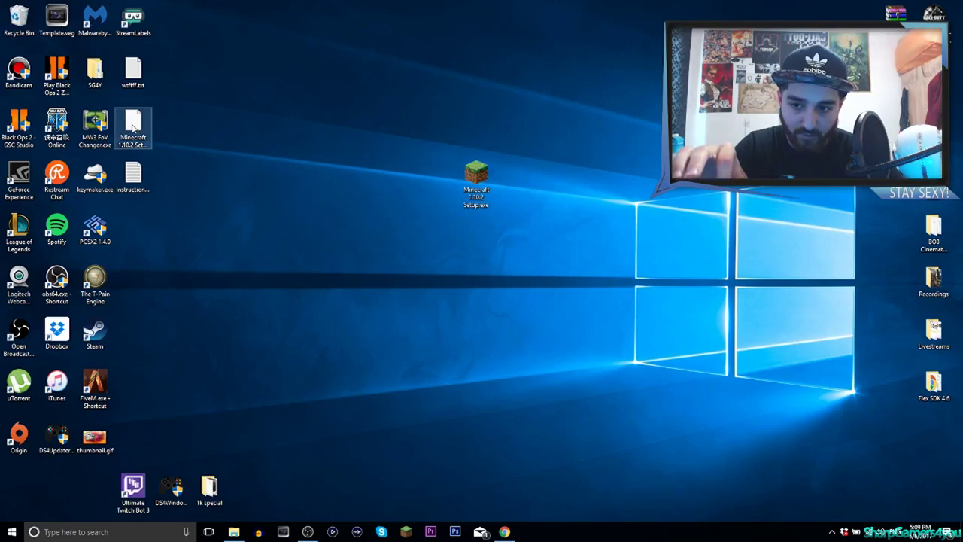
{"action": "left_click", "coordinate": [135, 130]}
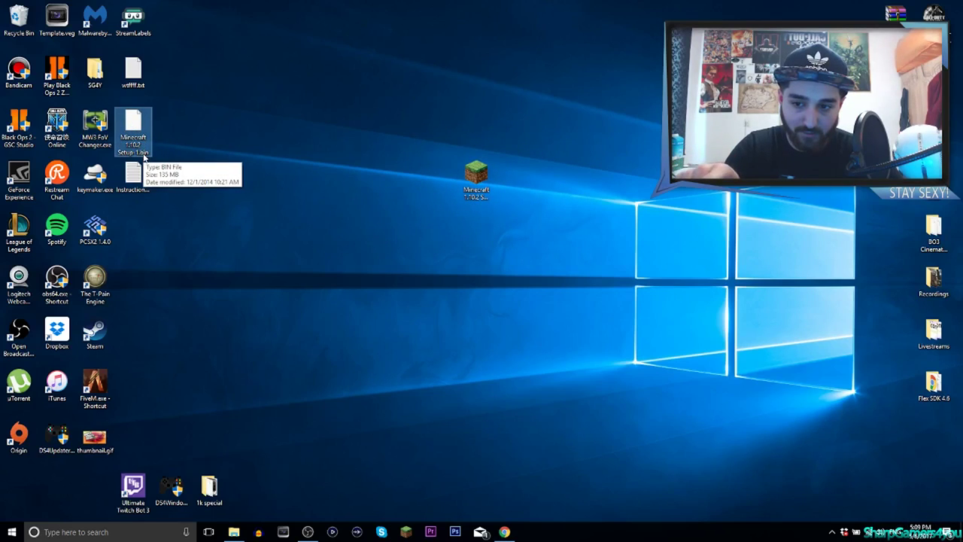
{"action": "left_click", "coordinate": [477, 192]}
{"action": "left_click_drag", "start_coordinate": [569, 253], "coordinate": [596, 265]}
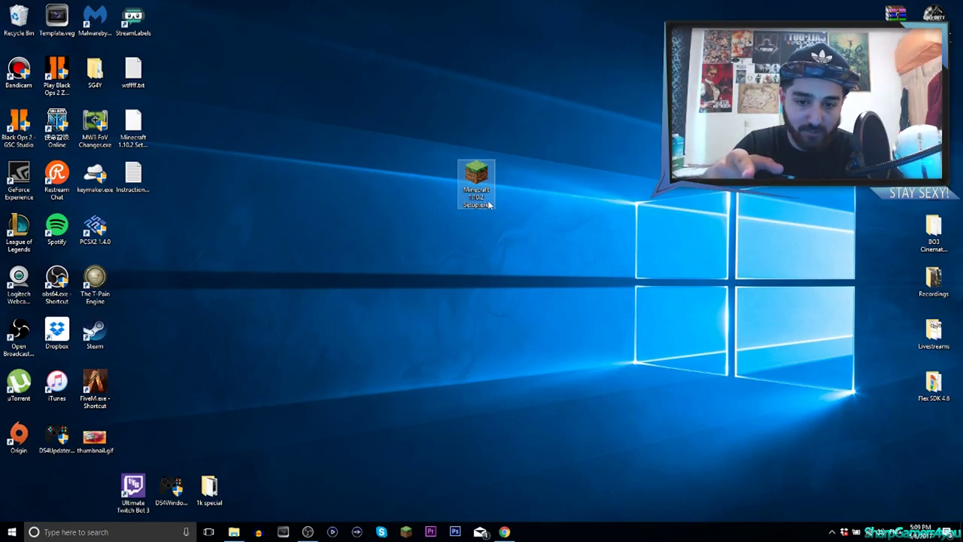
{"action": "mouse_move", "coordinate": [475, 200]}
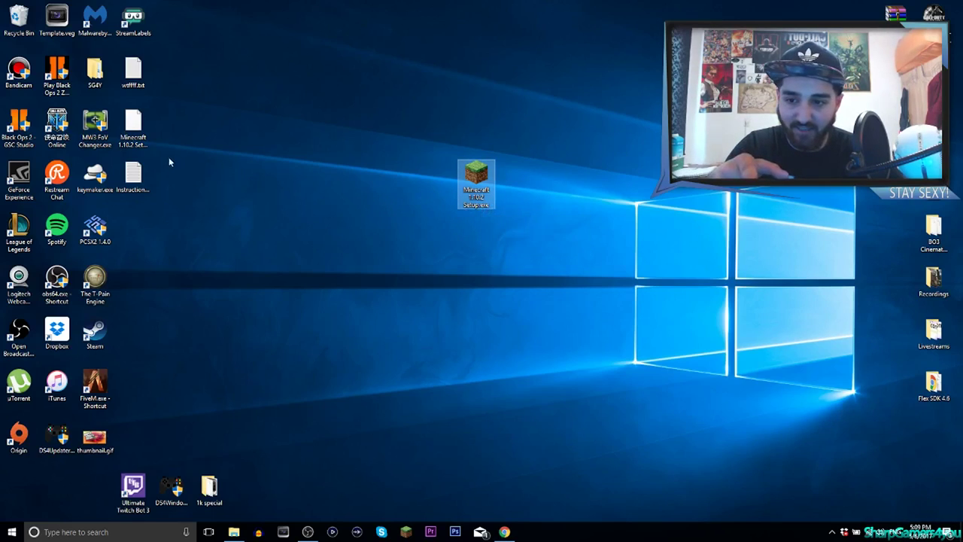
{"action": "mouse_move", "coordinate": [143, 135]}
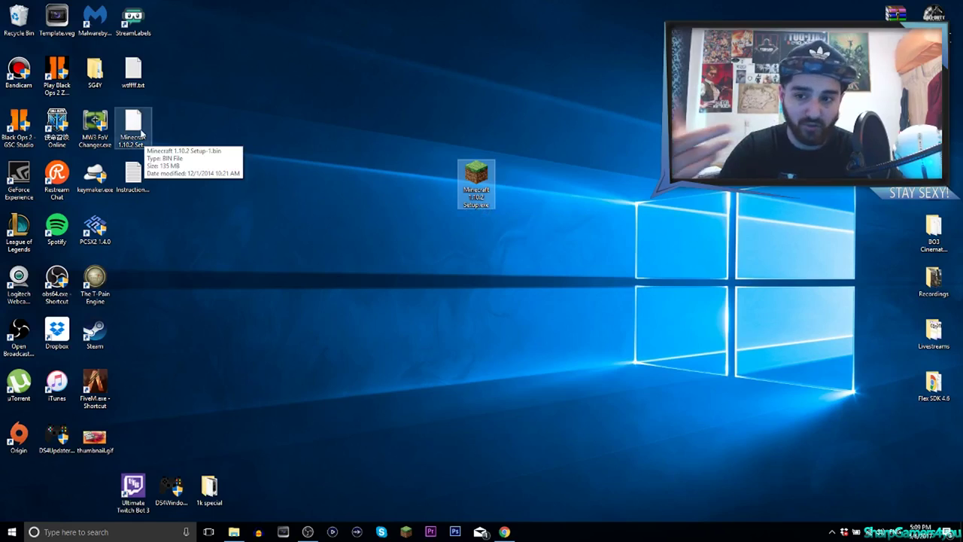
{"action": "left_click", "coordinate": [141, 137]}
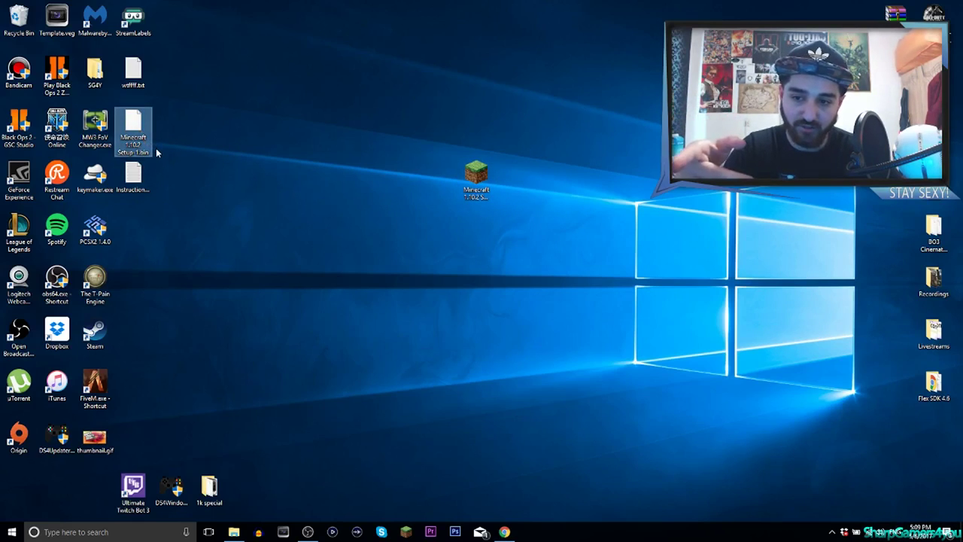
{"action": "left_click", "coordinate": [474, 239]}
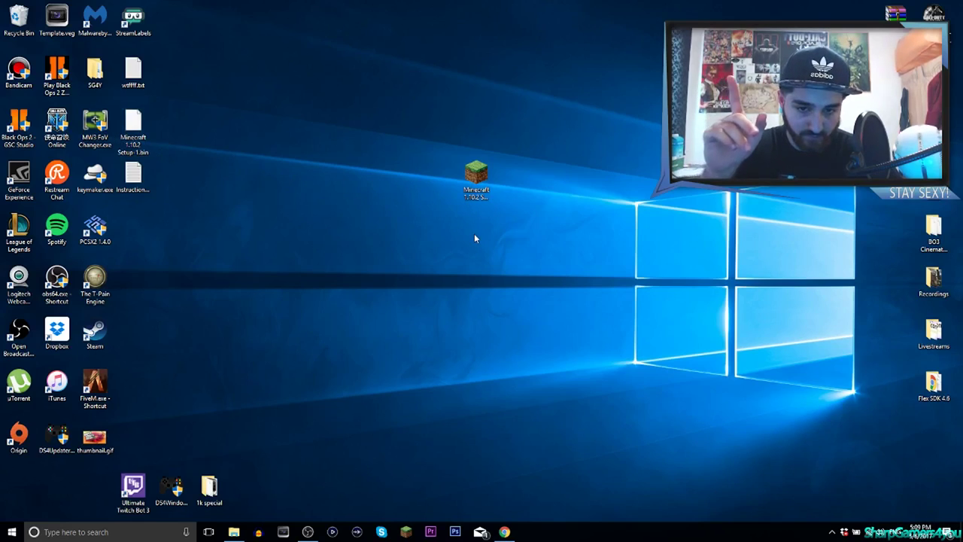
- Run the Minecraft 1.10.2 setup application and continue past the welcome page to the destination location
{"action": "double_click", "coordinate": [482, 173]}
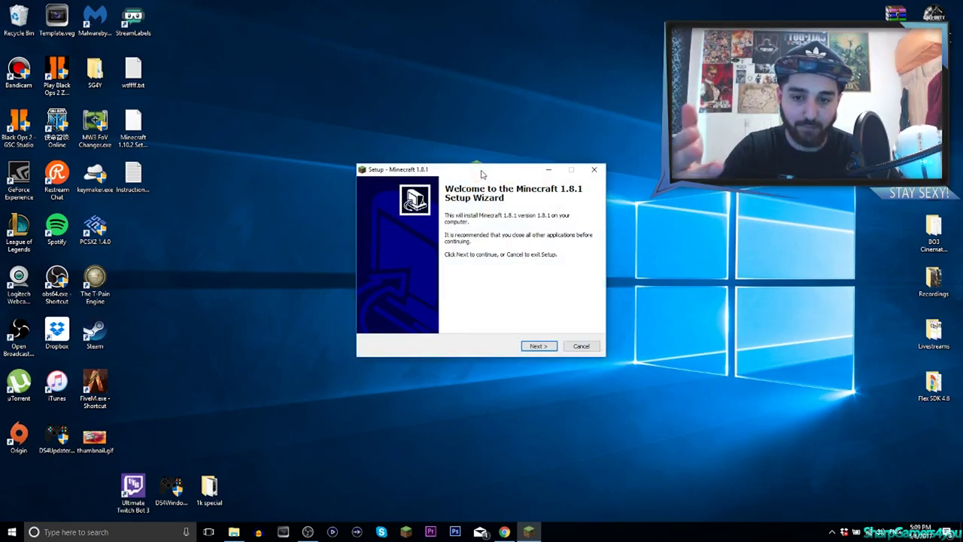
{"action": "left_click", "coordinate": [538, 347]}
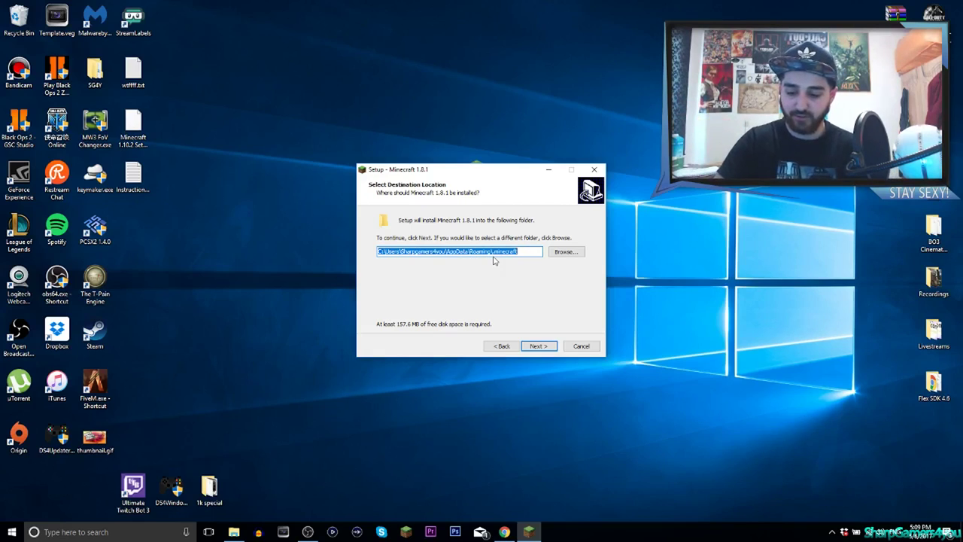
- Find the .minecraft folder inside AppData\Roaming through a system search for appdata, and close the folder window
{"action": "key", "text": "super"}
{"action": "type", "text": "appdata"}
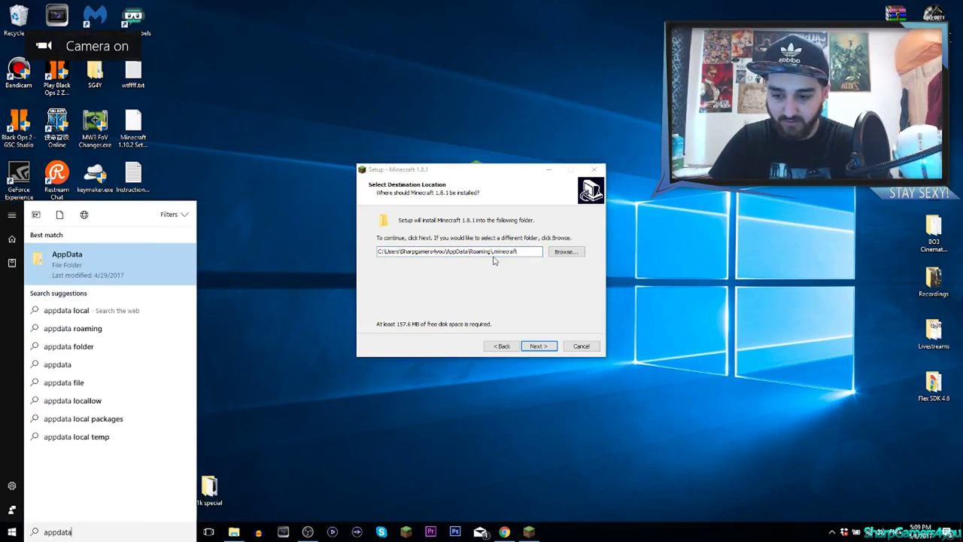
{"action": "key", "text": "Return"}
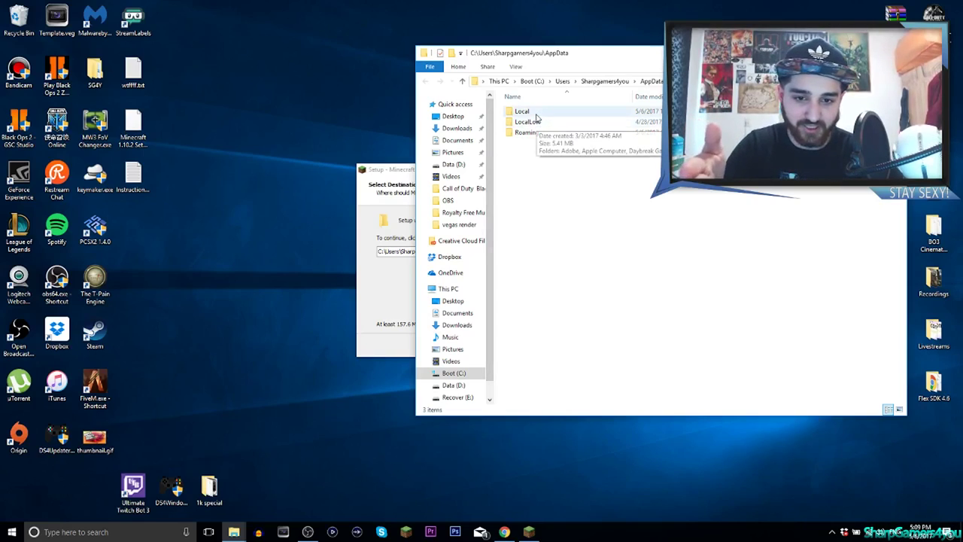
{"action": "double_click", "coordinate": [531, 133]}
{"action": "left_click", "coordinate": [532, 112]}
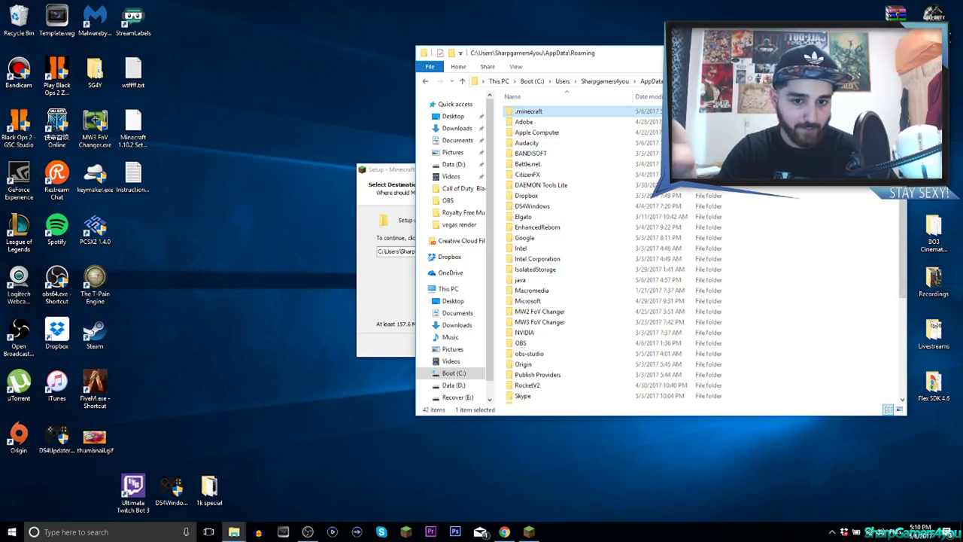
{"action": "left_click", "coordinate": [895, 52]}
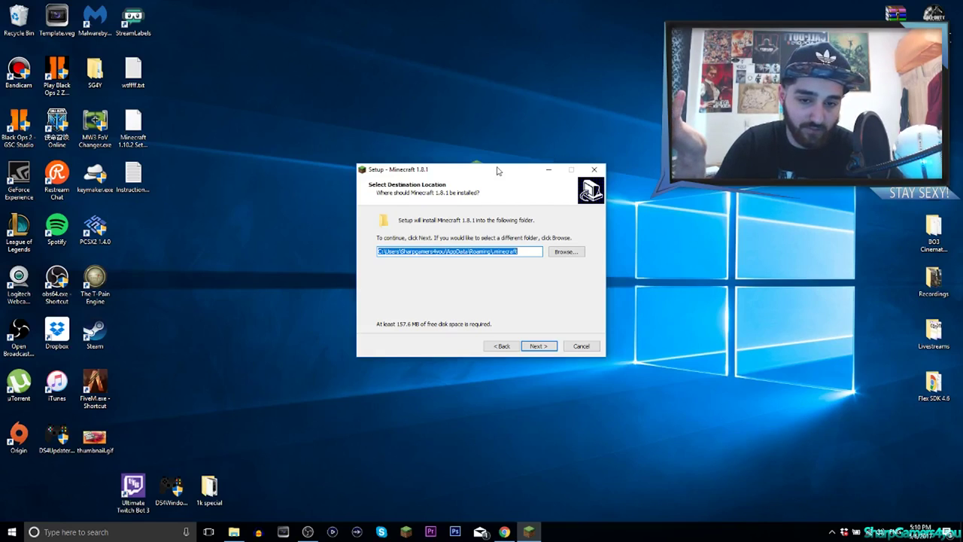
- Install Minecraft to the default destination folder, with creation of a Start Menu folder named Minecraft enabled
{"action": "left_click_drag", "start_coordinate": [499, 170], "coordinate": [536, 118]}
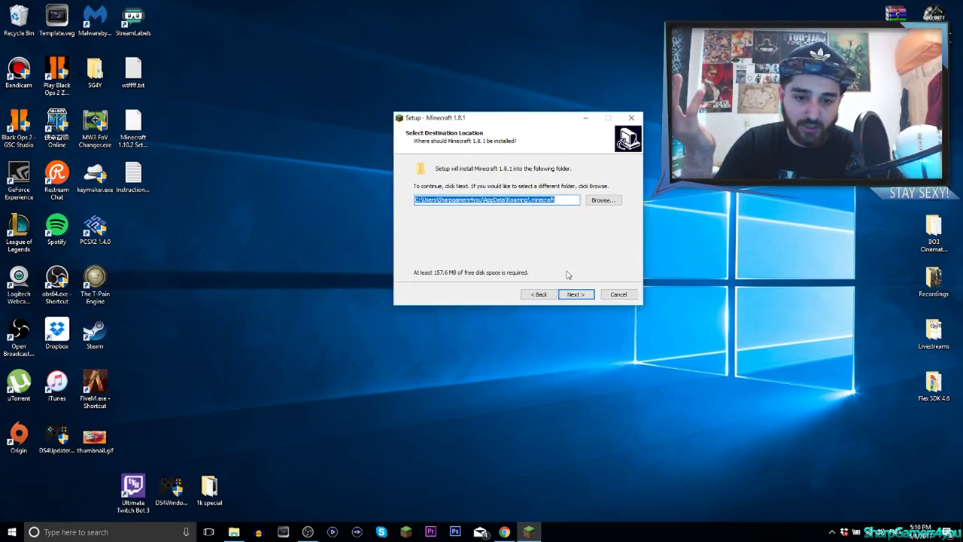
{"action": "left_click", "coordinate": [572, 295]}
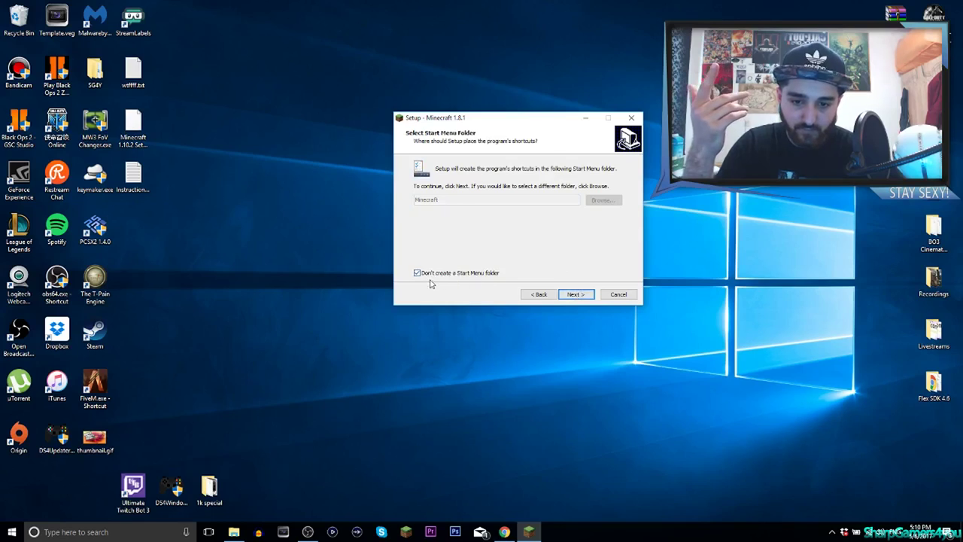
{"action": "left_click", "coordinate": [417, 274]}
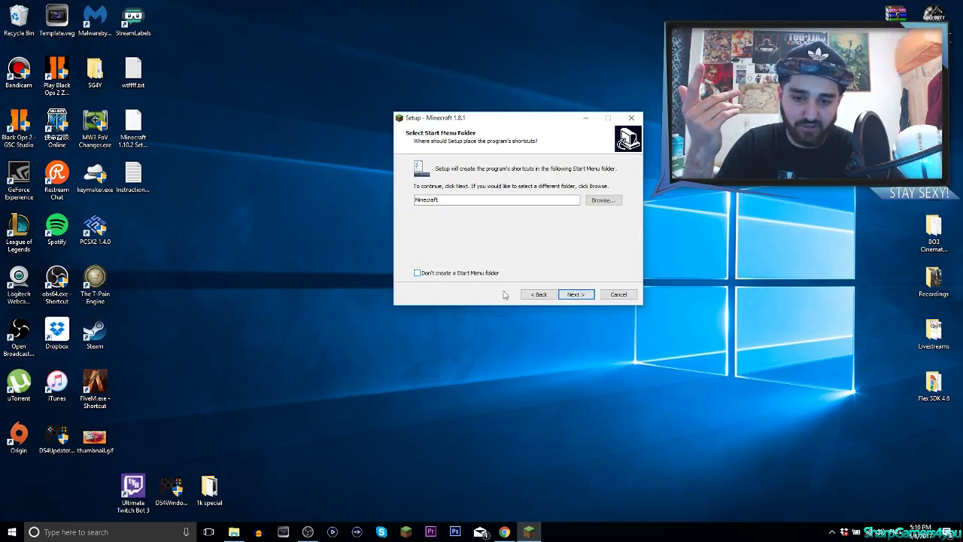
{"action": "left_click", "coordinate": [575, 294]}
{"action": "left_click", "coordinate": [575, 296]}
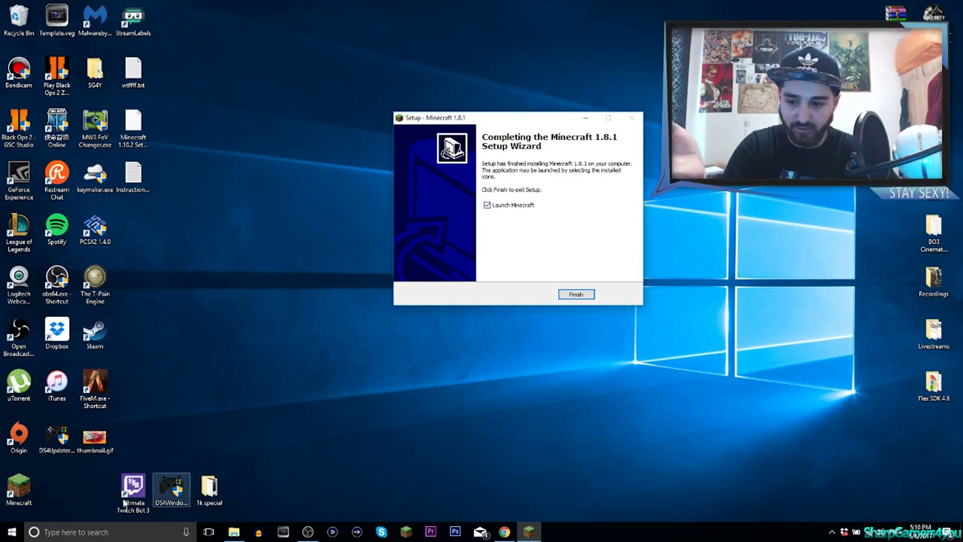
- Finish the setup with Launch Minecraft enabled, and enter the launcher with the username sharpgamers4you
{"action": "left_click", "coordinate": [9, 493]}
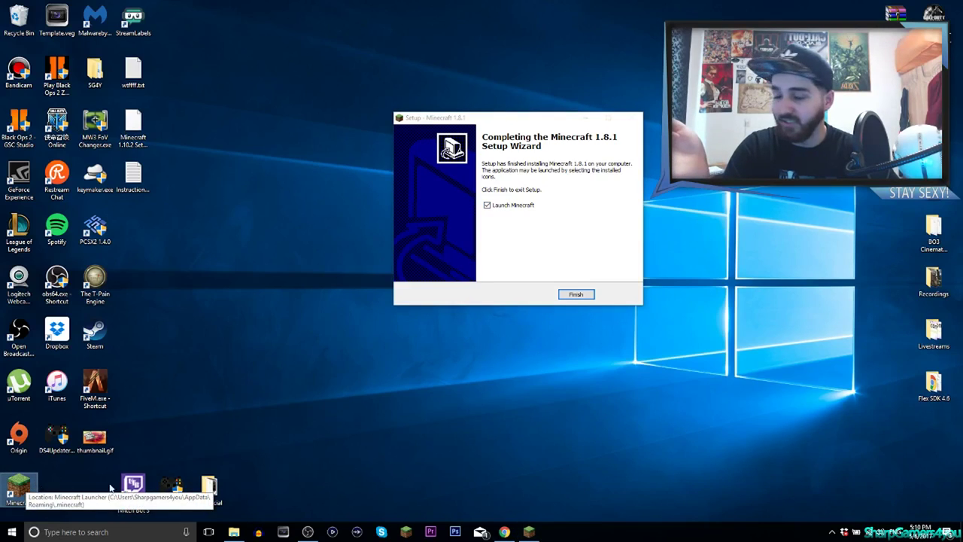
{"action": "left_click", "coordinate": [576, 294]}
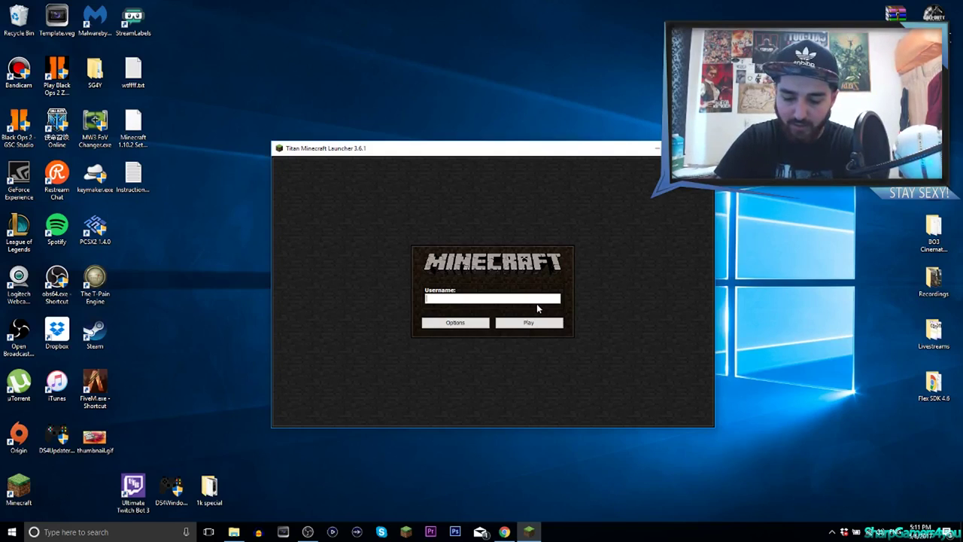
{"action": "type", "text": "sharpgamers4you"}
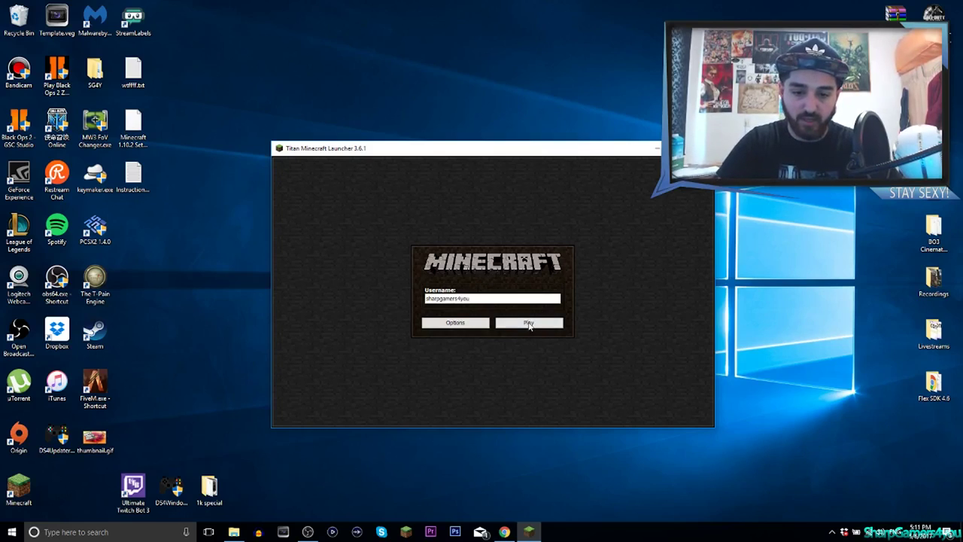
{"action": "left_click", "coordinate": [529, 322]}
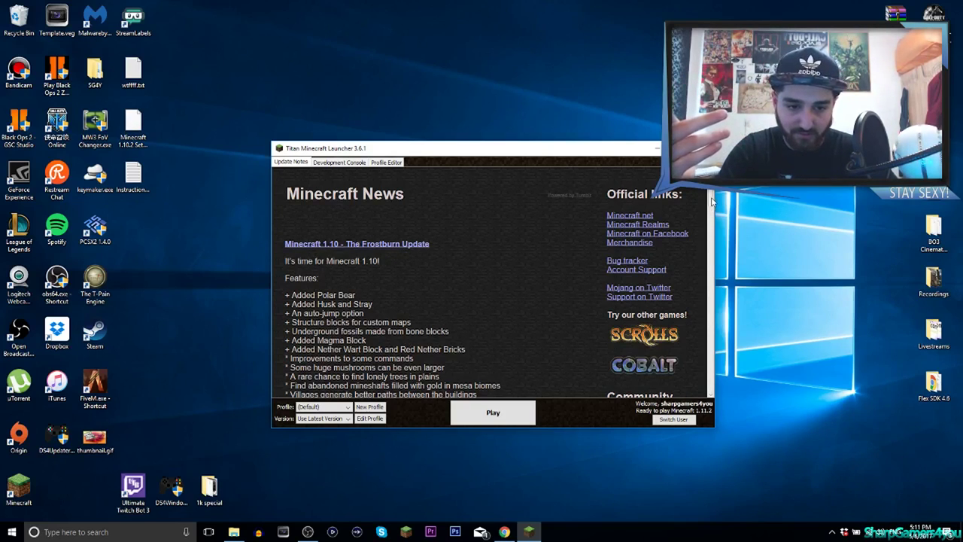
- Look through the launcher's available profiles and game versions, keeping the (Default) profile and Use Latest Version
{"action": "mouse_move", "coordinate": [711, 200]}
{"action": "left_mouse_down"}
{"action": "mouse_move", "coordinate": [707, 410]}
{"action": "mouse_move", "coordinate": [709, 194]}
{"action": "left_mouse_up"}
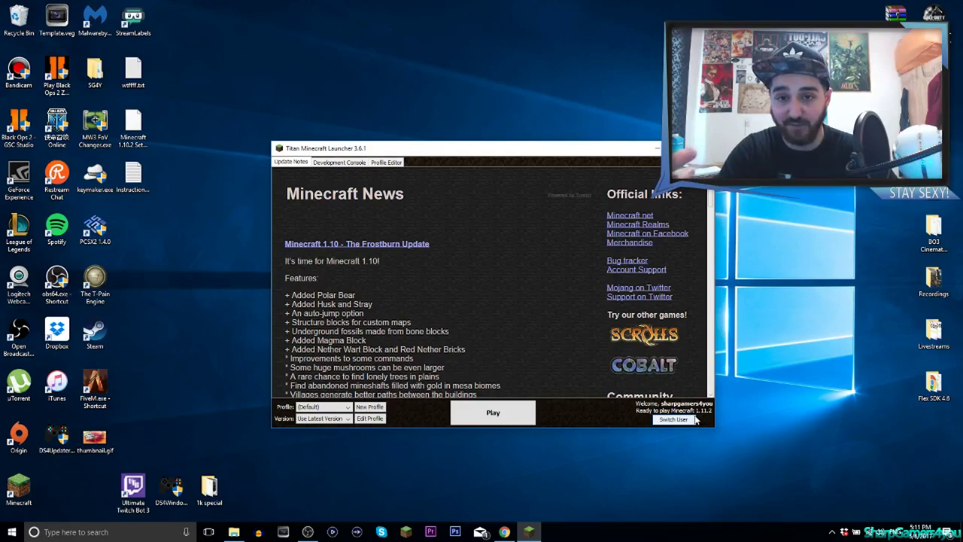
{"action": "left_click", "coordinate": [340, 407]}
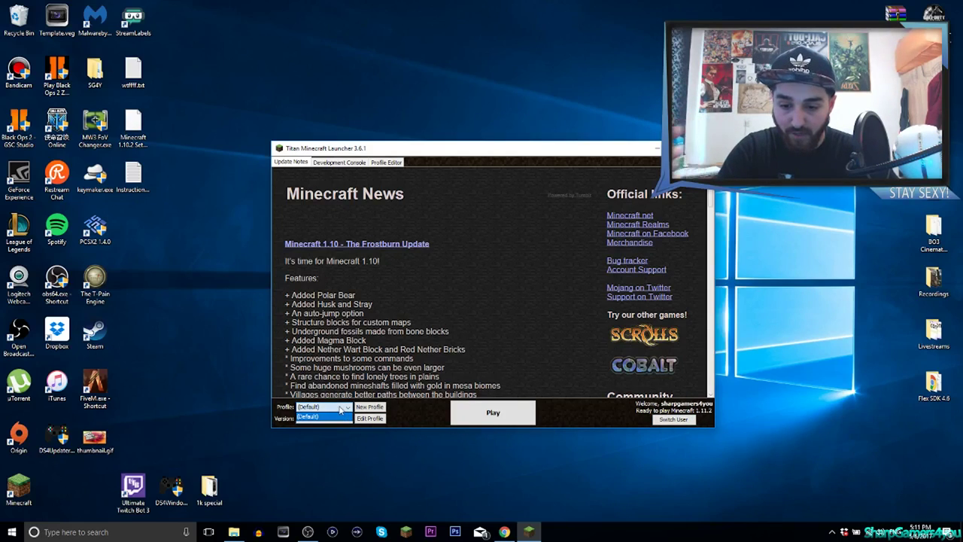
{"action": "left_click", "coordinate": [340, 408]}
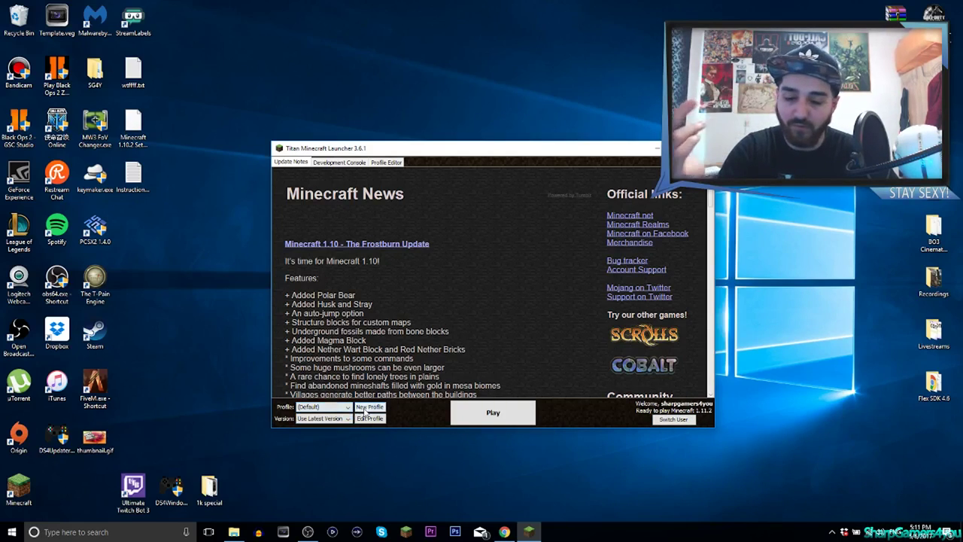
{"action": "left_click", "coordinate": [321, 419]}
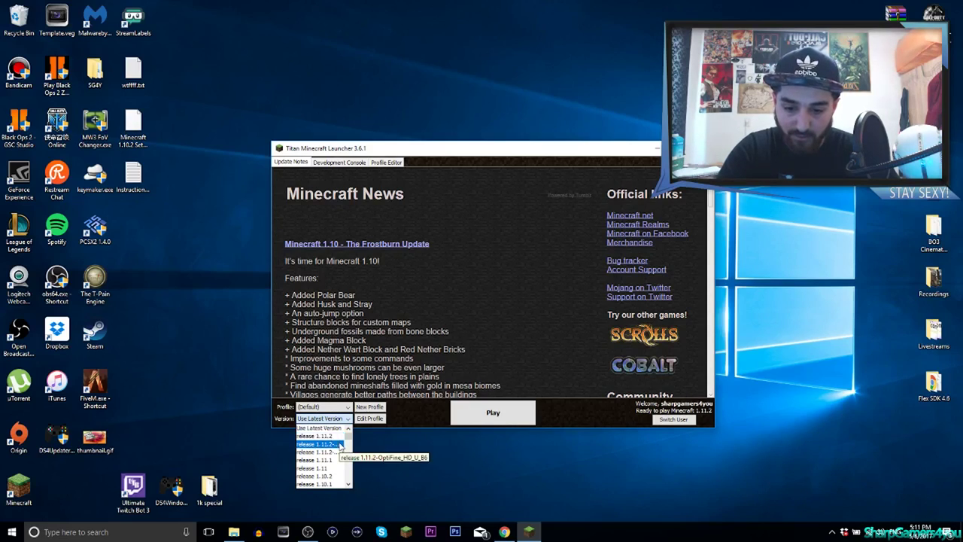
{"action": "scroll", "coordinate": [343, 450], "scroll_direction": "down", "scroll_amount": 10}
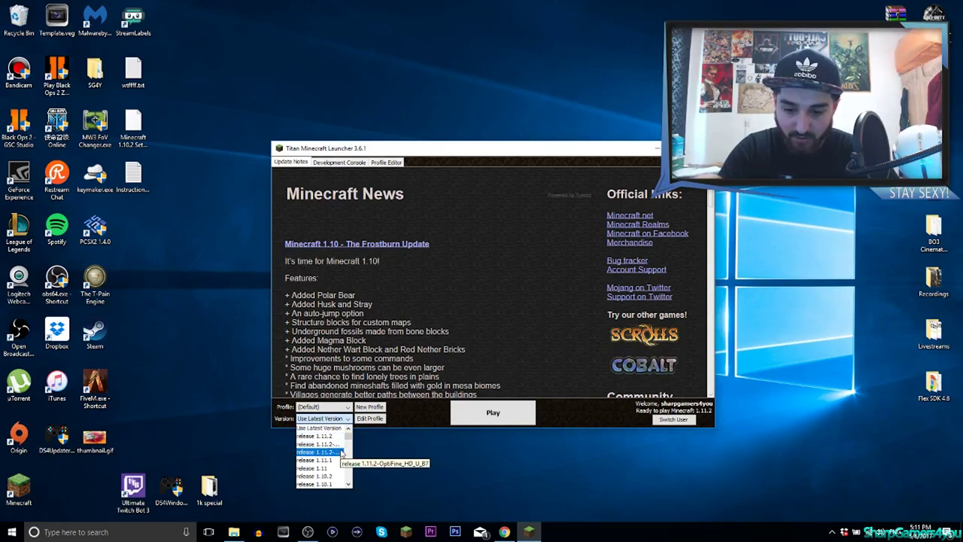
{"action": "scroll", "coordinate": [341, 455], "scroll_direction": "up", "scroll_amount": 10}
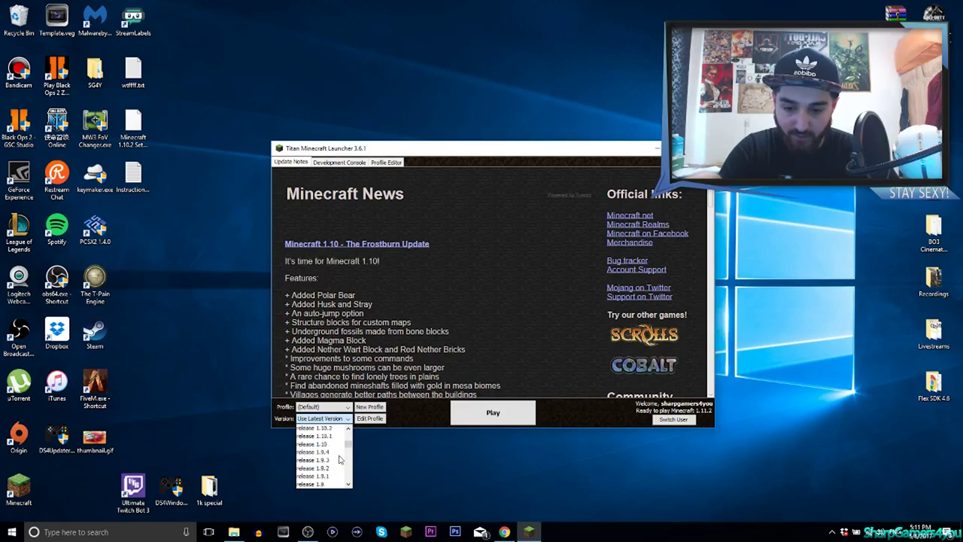
{"action": "left_click", "coordinate": [356, 418]}
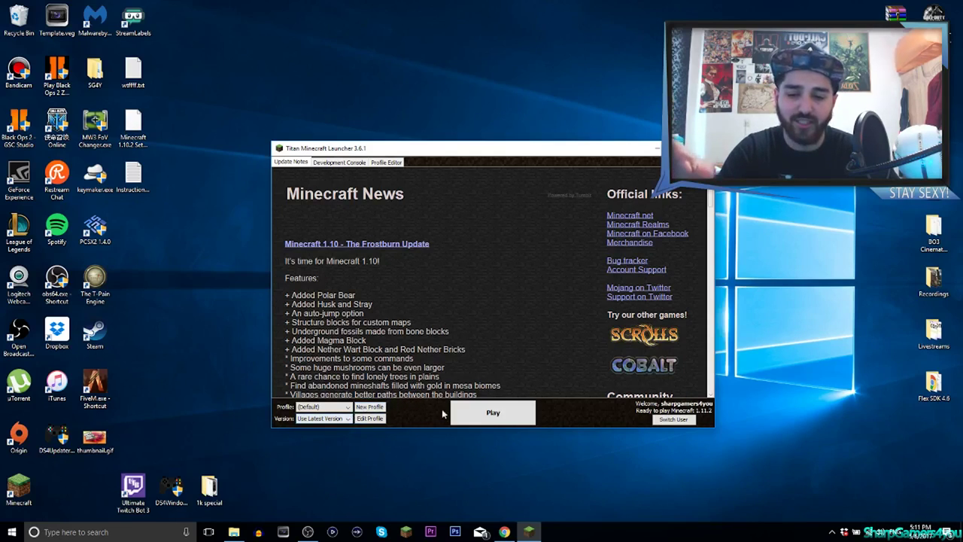
- Start Minecraft from the launcher and open the list of singleplayer worlds
{"action": "left_click", "coordinate": [483, 420]}
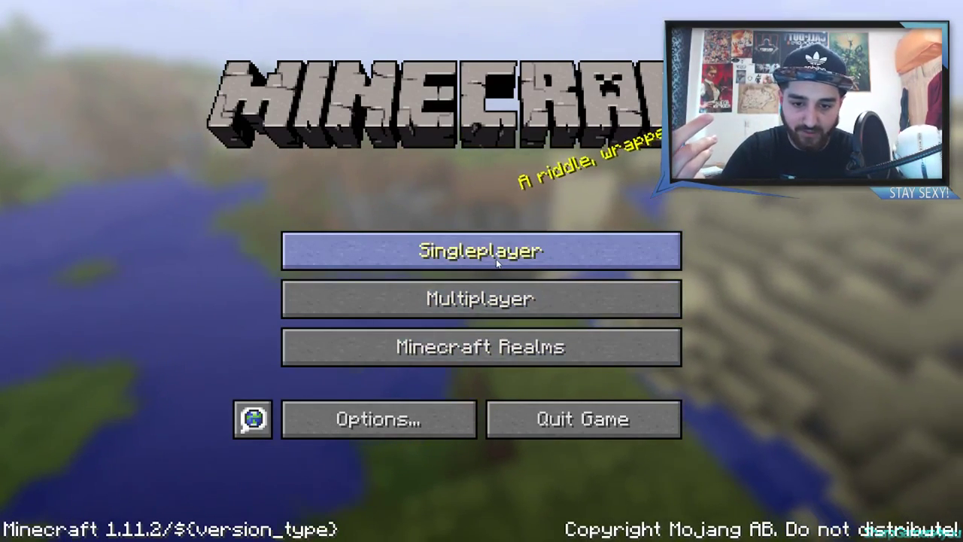
{"action": "left_click", "coordinate": [496, 259]}
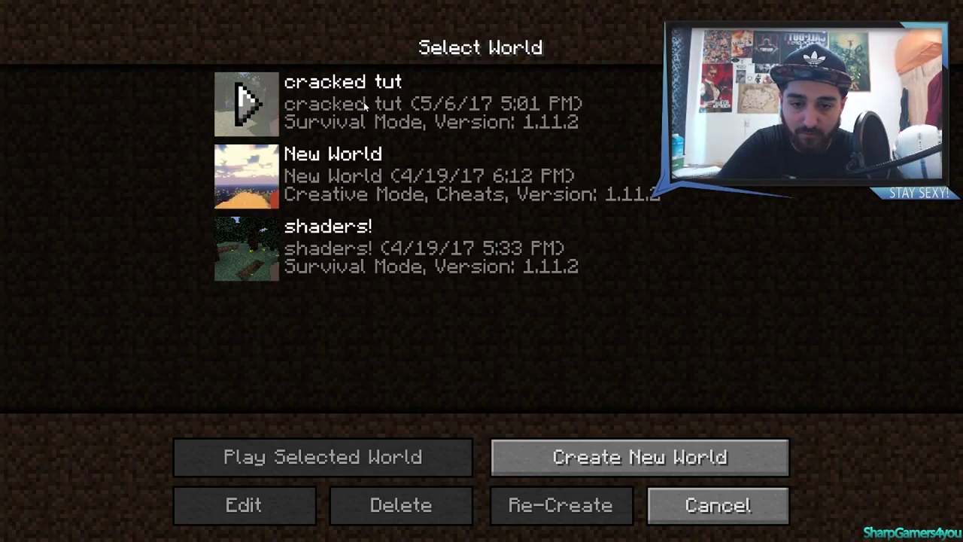
- Load the singleplayer world cracked tut and open it to LAN in Survival mode with cheats allowed
{"action": "left_click", "coordinate": [383, 102]}
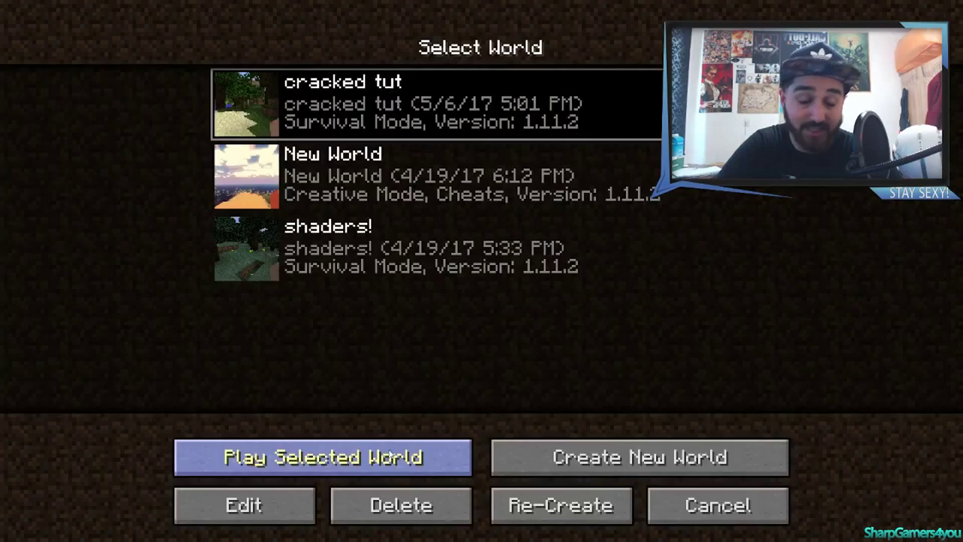
{"action": "left_click", "coordinate": [402, 470]}
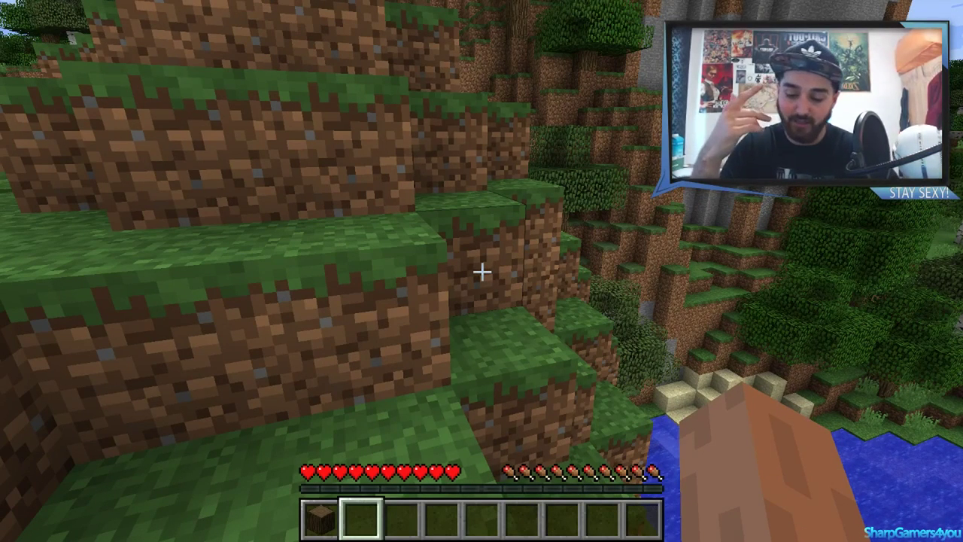
{"action": "key", "text": "Escape"}
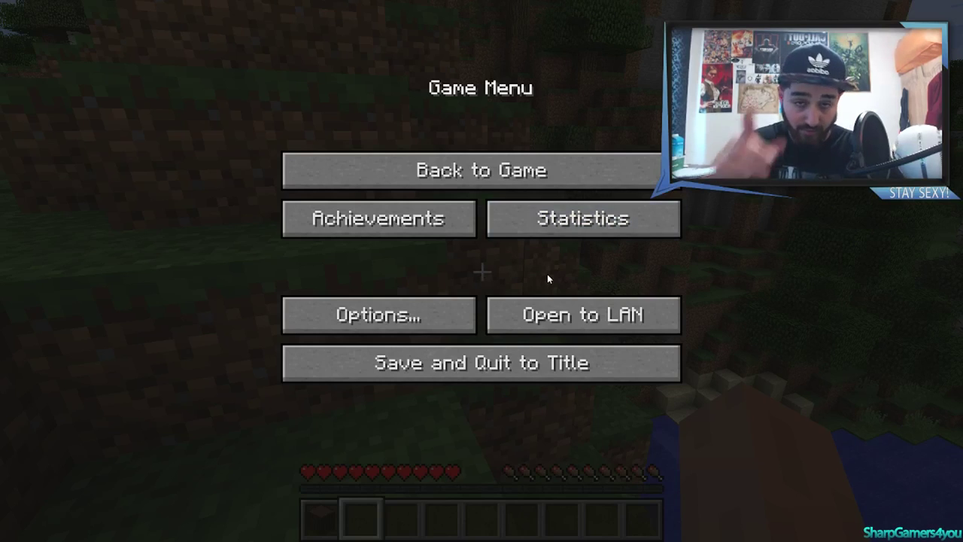
{"action": "left_click", "coordinate": [539, 315]}
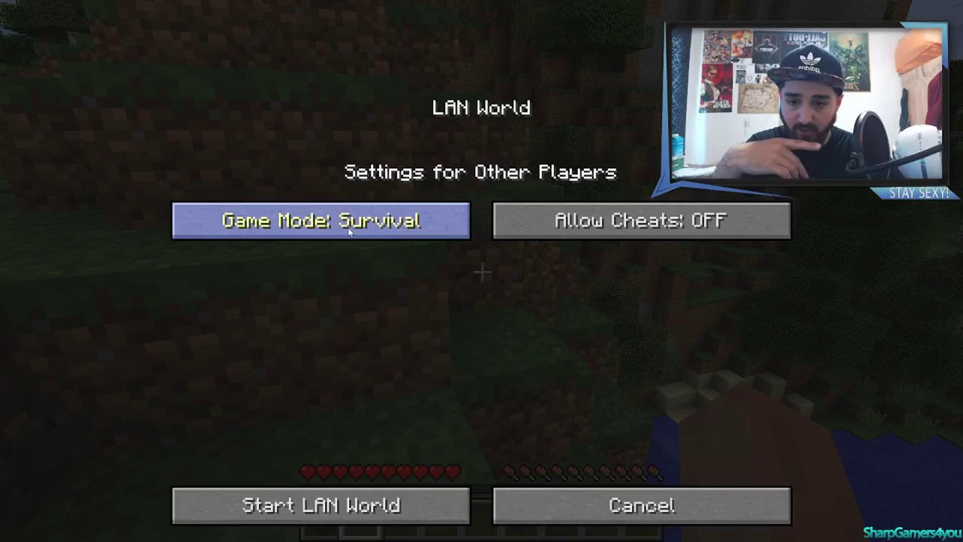
{"action": "left_click", "coordinate": [610, 221]}
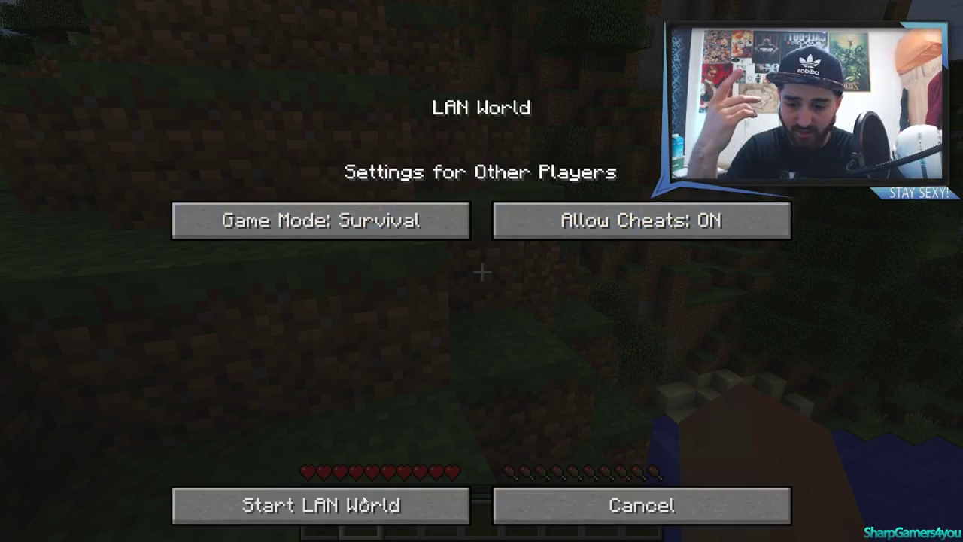
{"action": "left_click", "coordinate": [364, 502]}
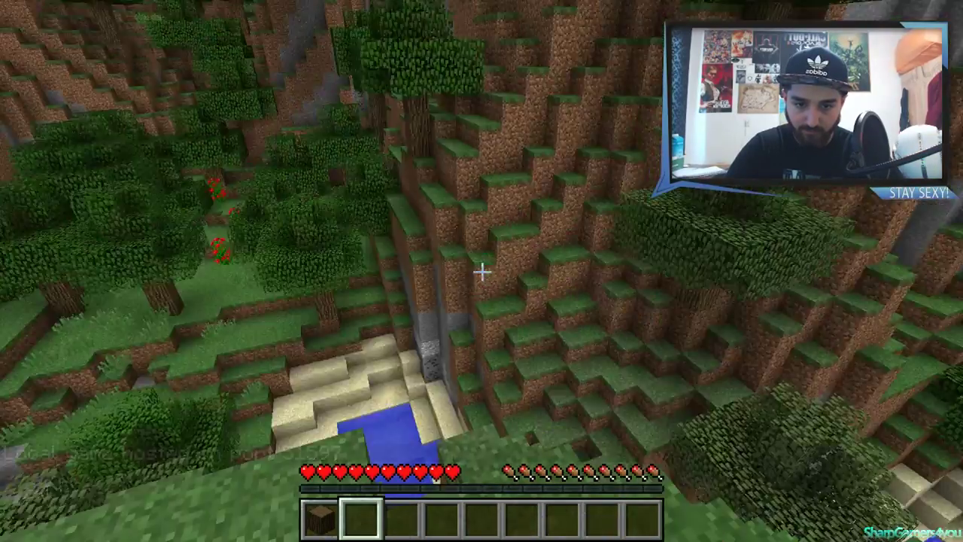
{"action": "left_click", "coordinate": [482, 270]}
{"action": "left_click", "coordinate": [482, 271]}
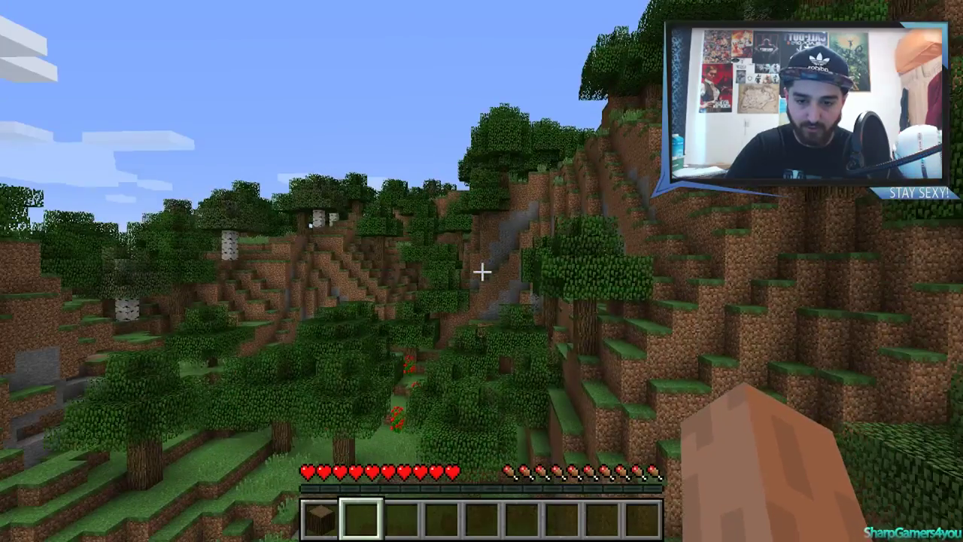
- Save and quit the current world, and open the list of multiplayer servers
{"action": "key", "text": "Escape"}
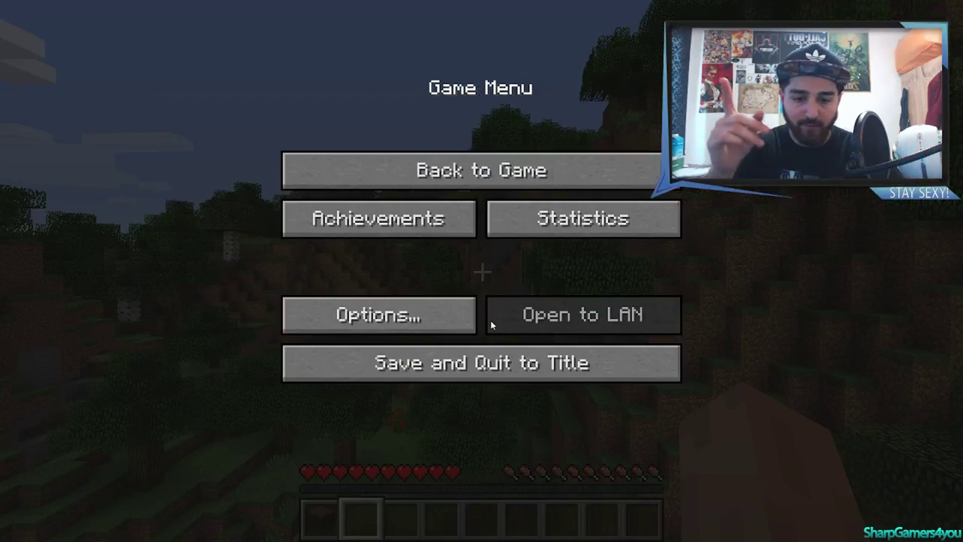
{"action": "left_click", "coordinate": [488, 360]}
{"action": "left_click", "coordinate": [483, 295]}
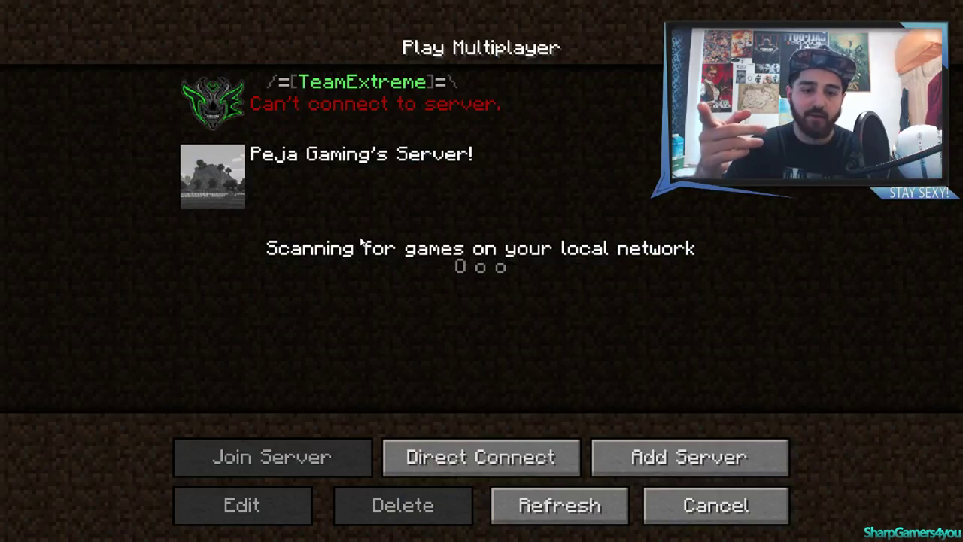
- Refresh the multiplayer server list and join the TeamExtreme server
{"action": "mouse_move", "coordinate": [273, 180]}
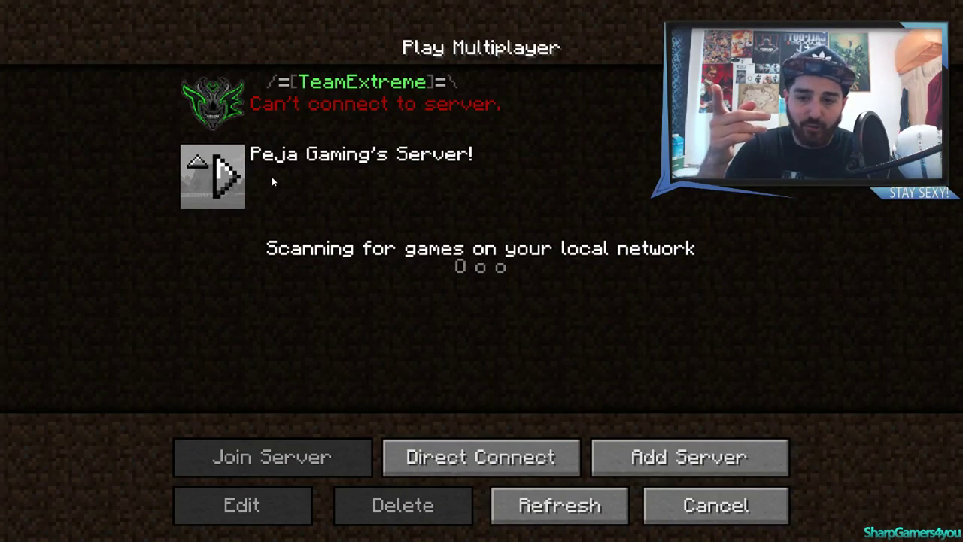
{"action": "left_click", "coordinate": [404, 170]}
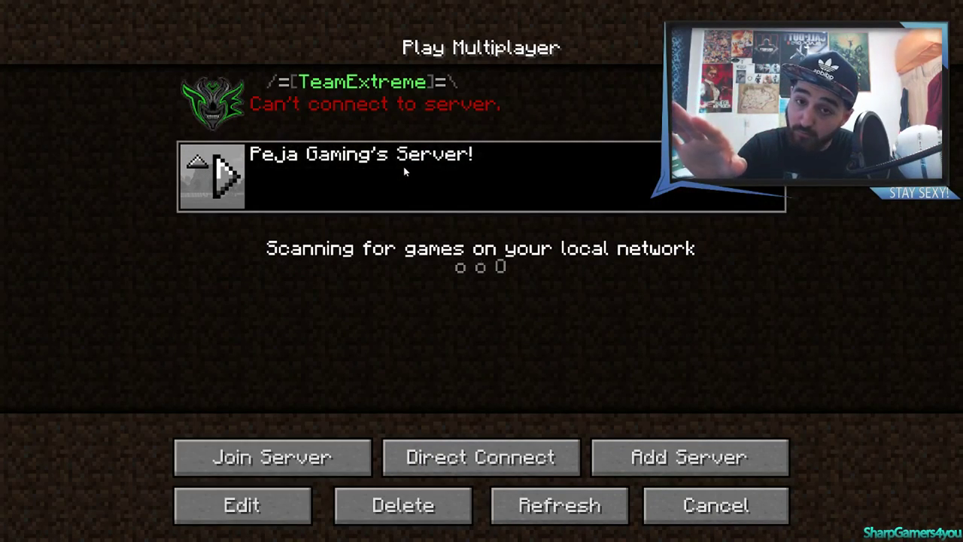
{"action": "left_click", "coordinate": [393, 113]}
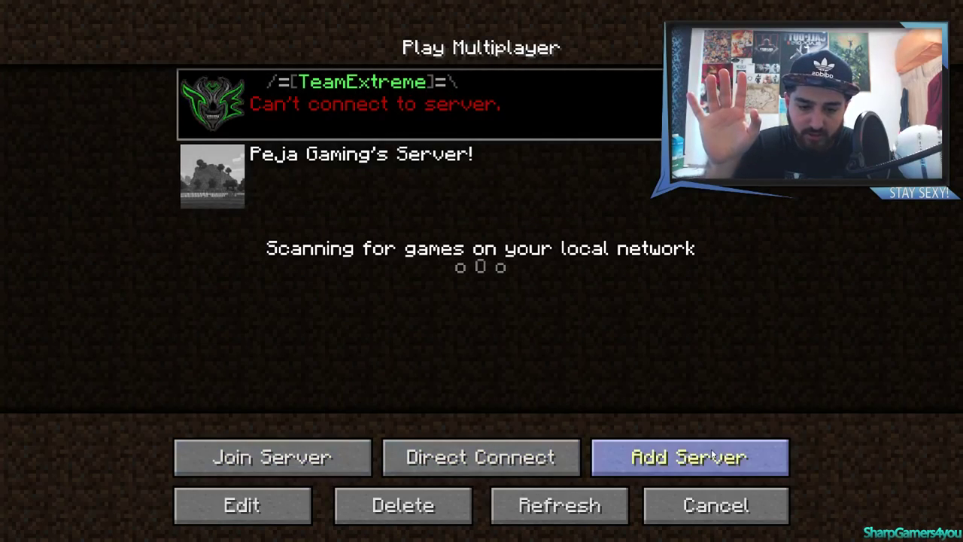
{"action": "left_click", "coordinate": [560, 506]}
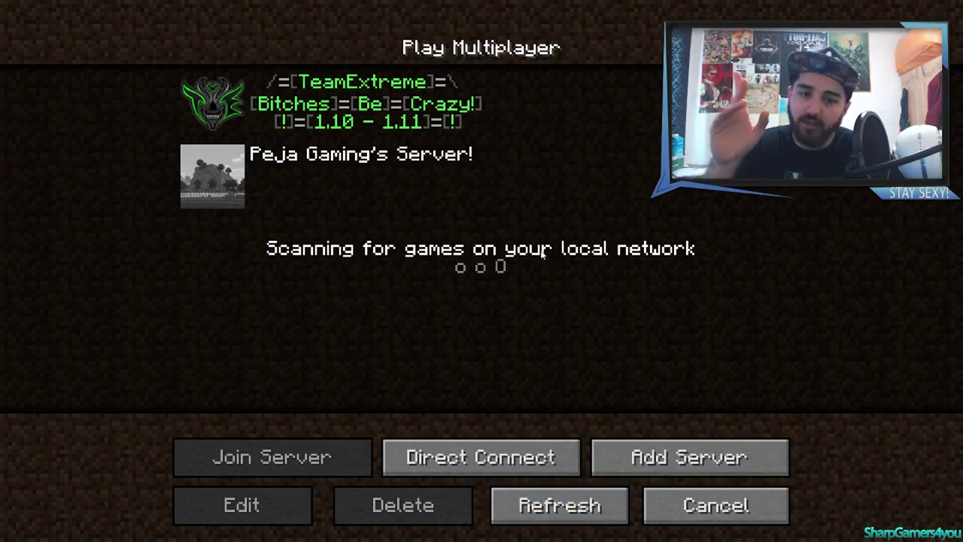
{"action": "mouse_move", "coordinate": [465, 170]}
{"action": "mouse_move", "coordinate": [439, 128]}
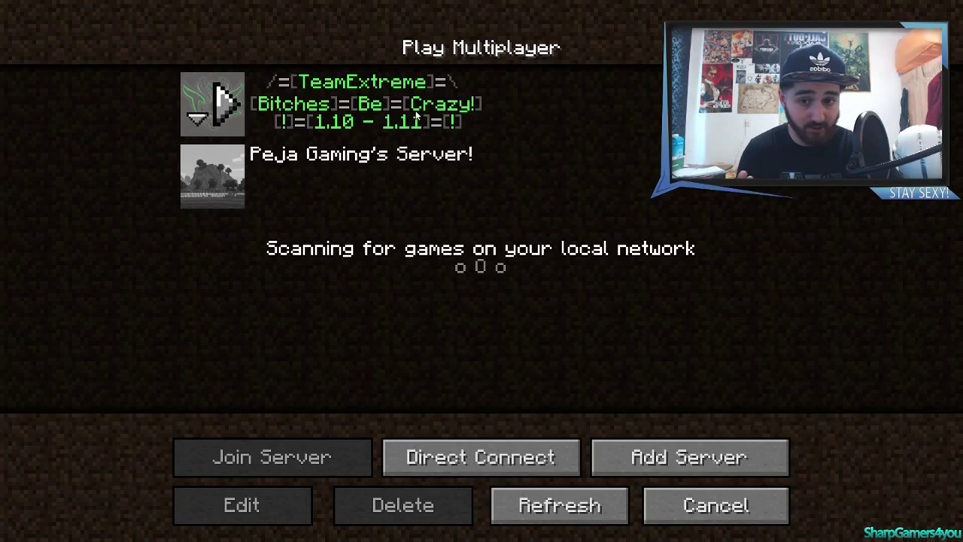
{"action": "double_click", "coordinate": [416, 115]}
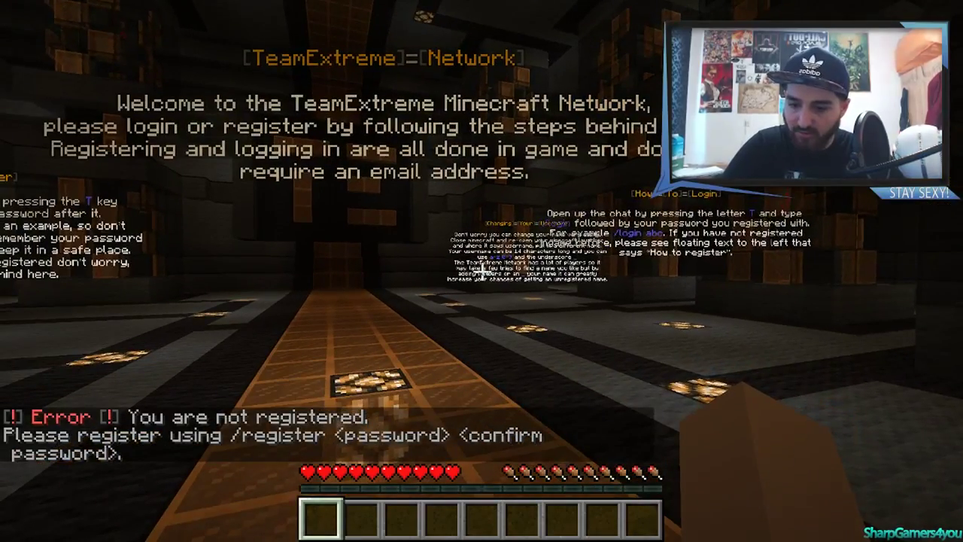
- Walk around the TeamExtreme lobby and read the floating instructions on registering, logging in and changing the username
{"action": "key", "text": "w"}
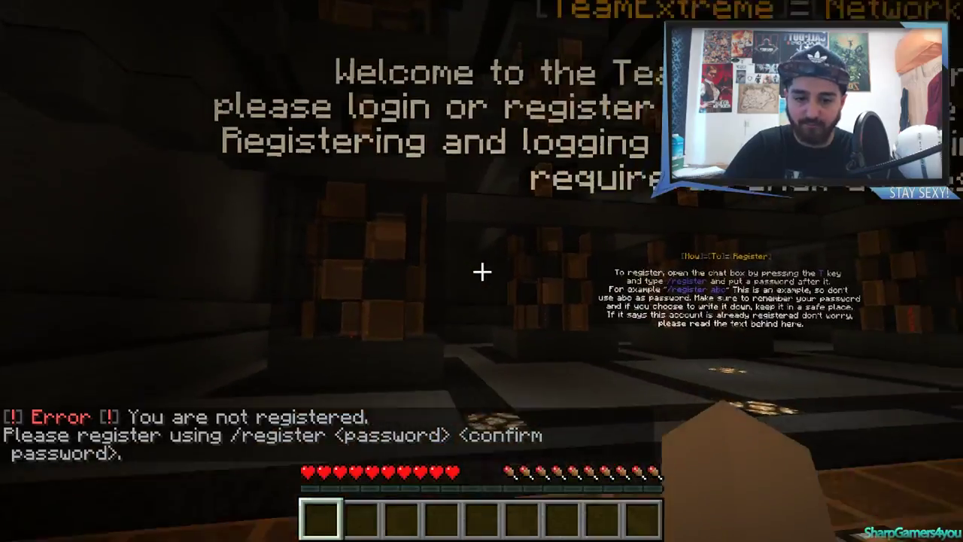
{"action": "key", "text": "s"}
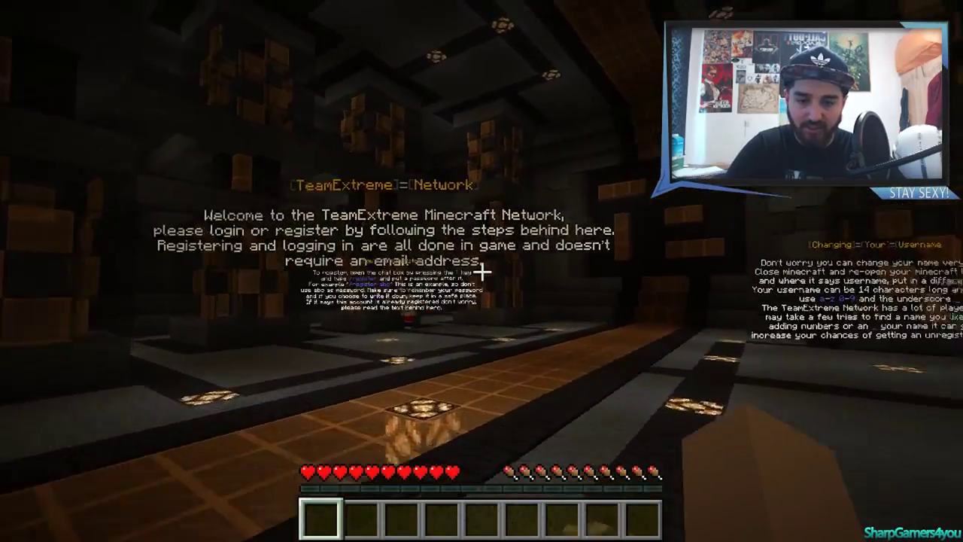
{"action": "key", "text": "w"}
{"action": "key", "text": "w"}
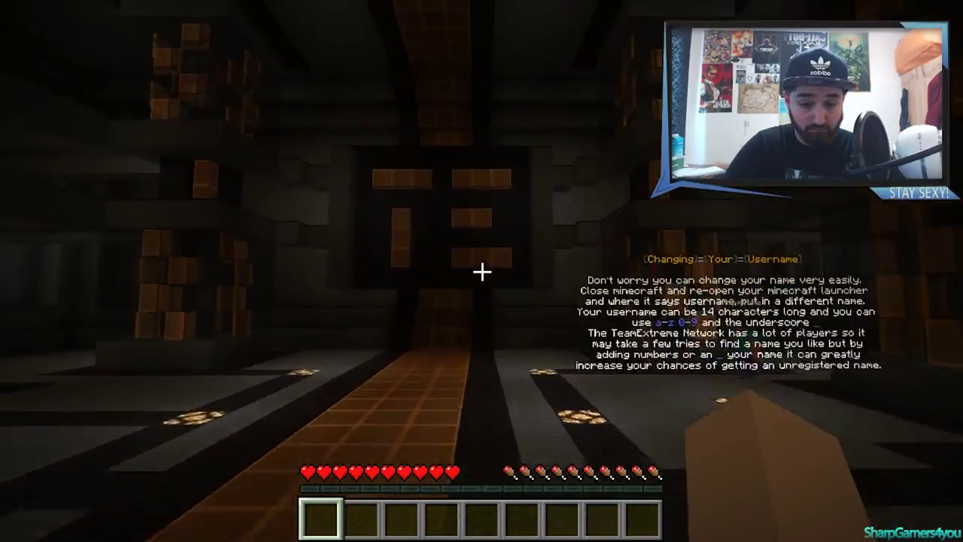
{"action": "key", "text": "w"}
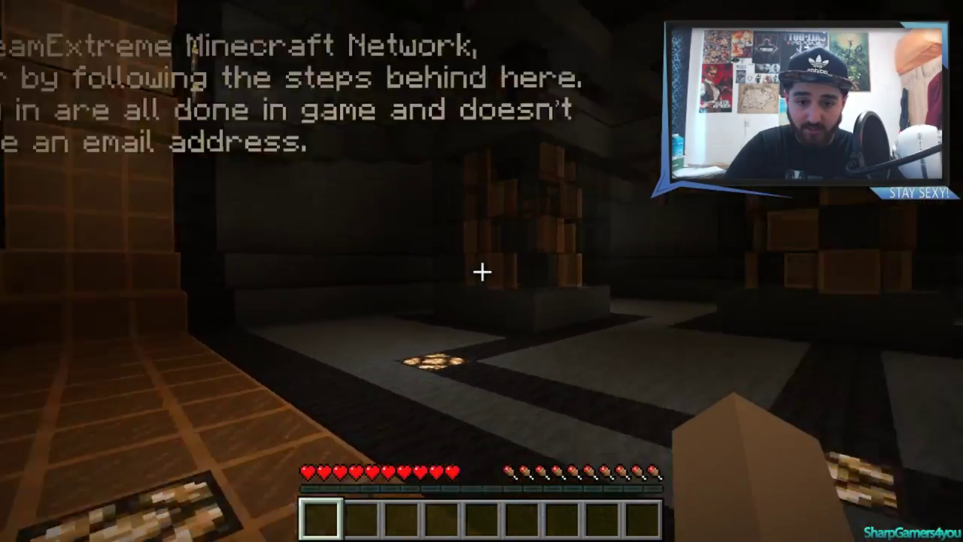
{"action": "key", "text": "s"}
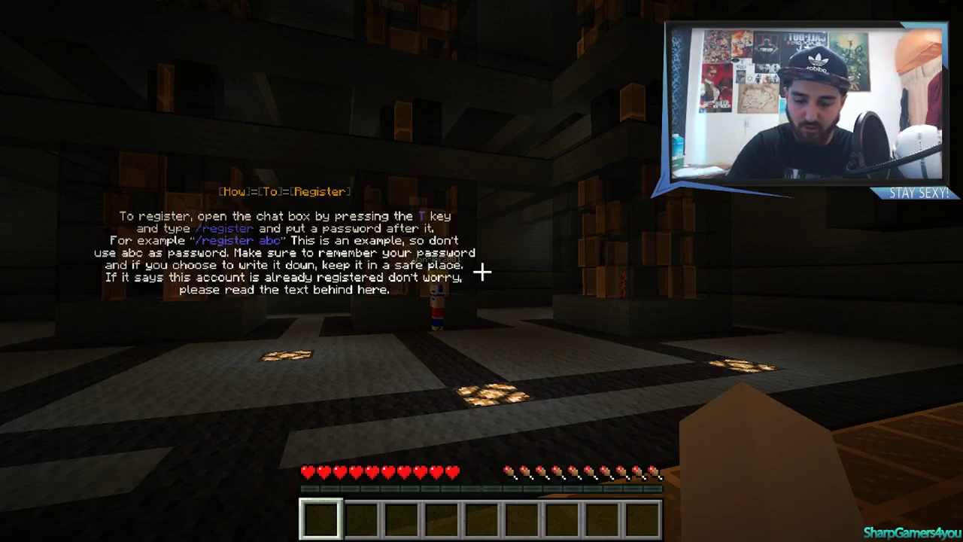
{"action": "key", "text": "w"}
{"action": "mouse_move", "coordinate": [481, 272]}
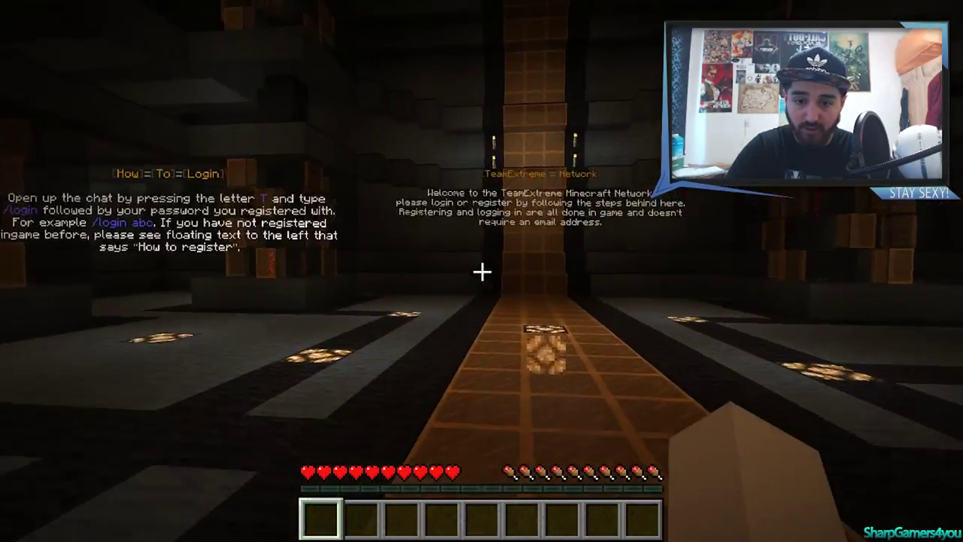